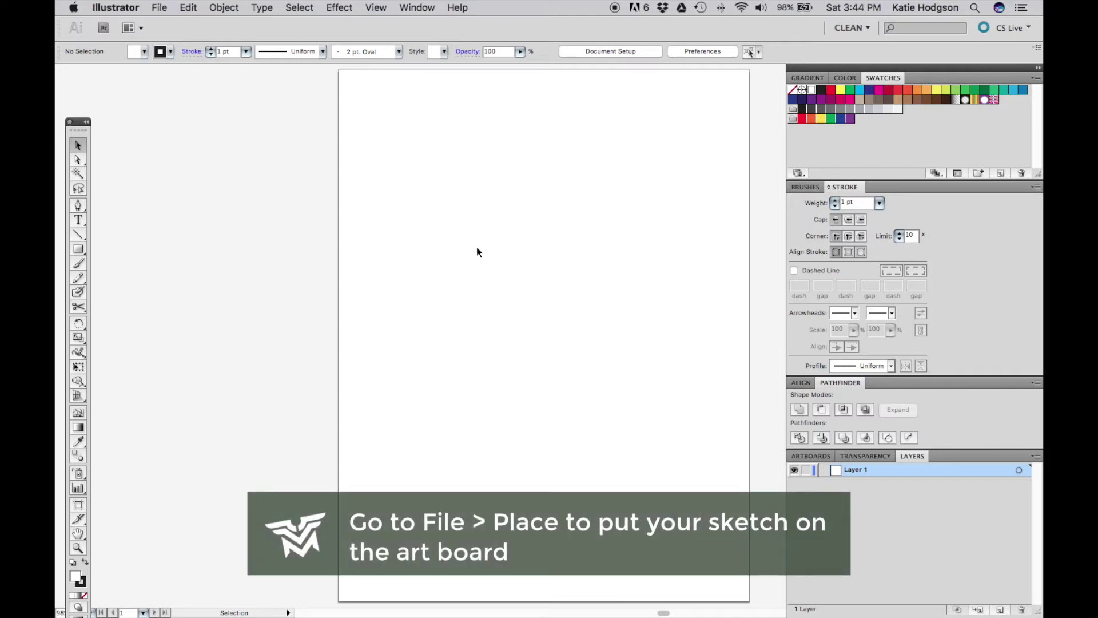
- Place Merchenaries-HotDog-Sketch.png from the Hot Dog folder onto the artboard and deselect it
{"action": "left_click", "coordinate": [159, 8]}
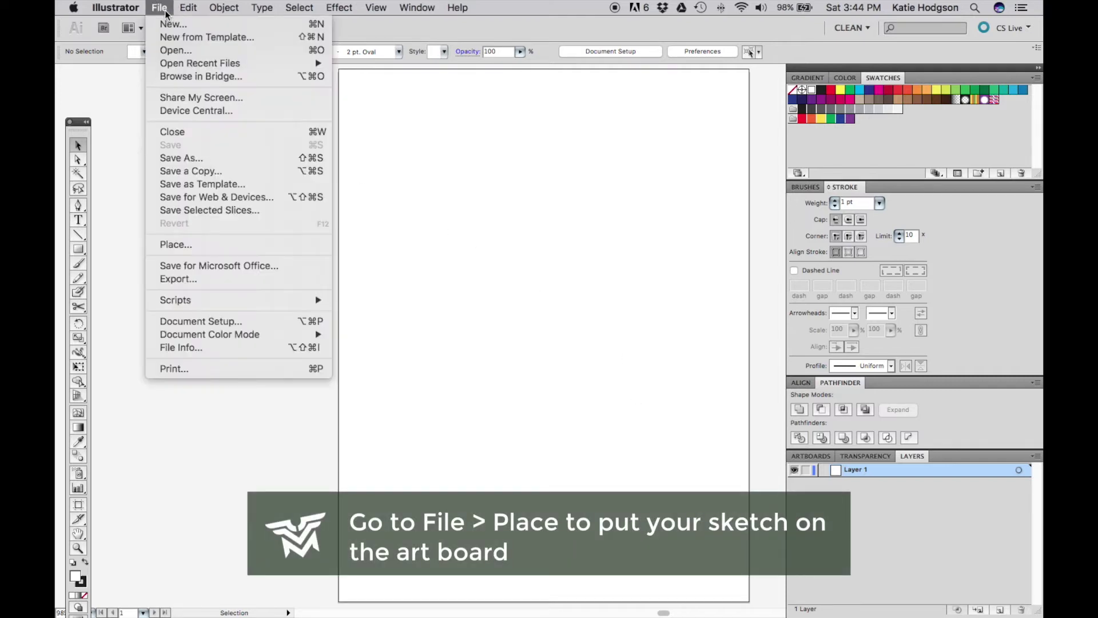
{"action": "left_click", "coordinate": [201, 245]}
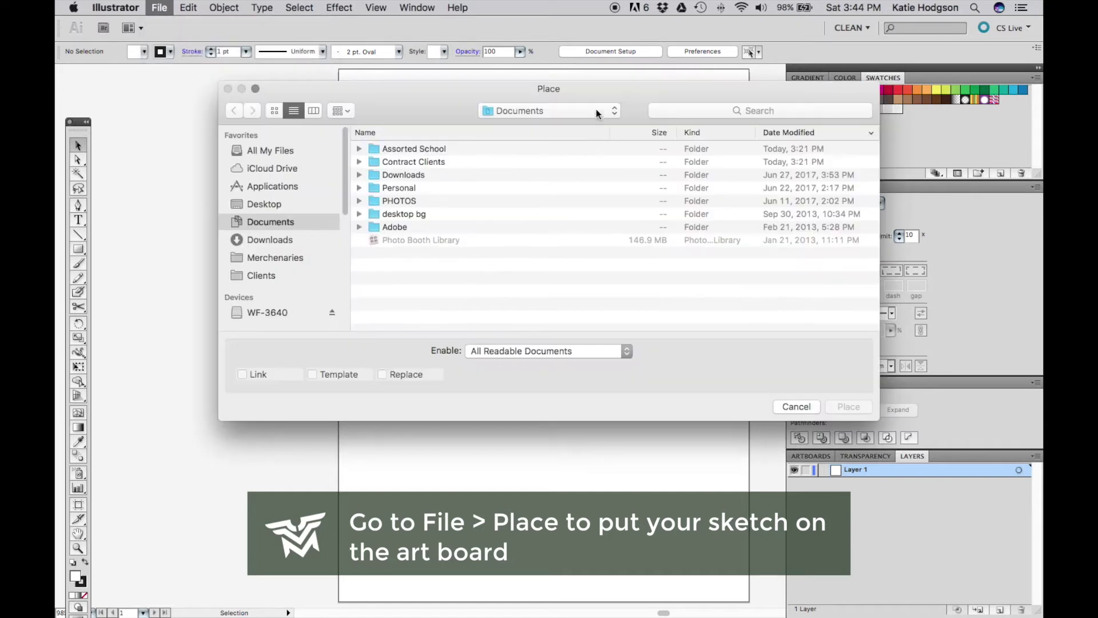
{"action": "left_click", "coordinate": [593, 107]}
{"action": "left_click", "coordinate": [572, 201]}
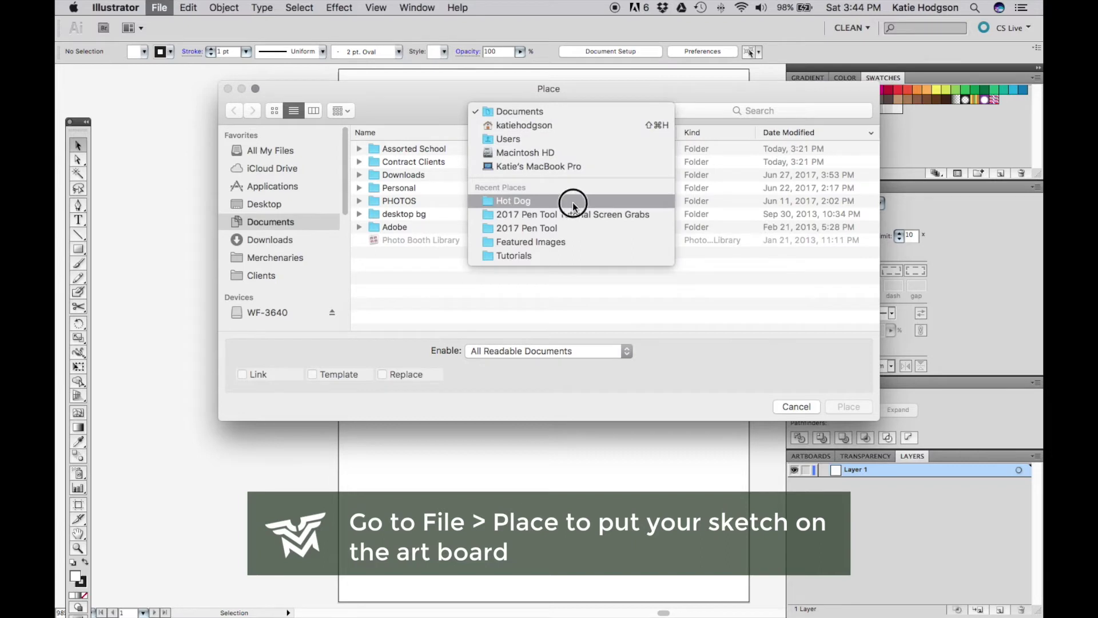
{"action": "left_click", "coordinate": [487, 163]}
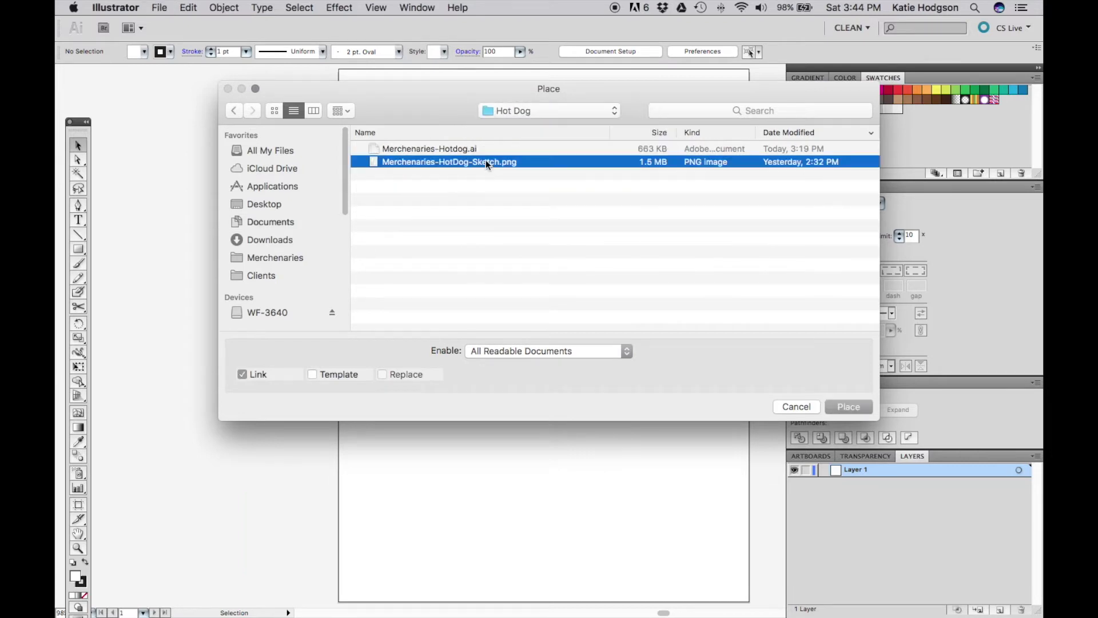
{"action": "left_click", "coordinate": [854, 406]}
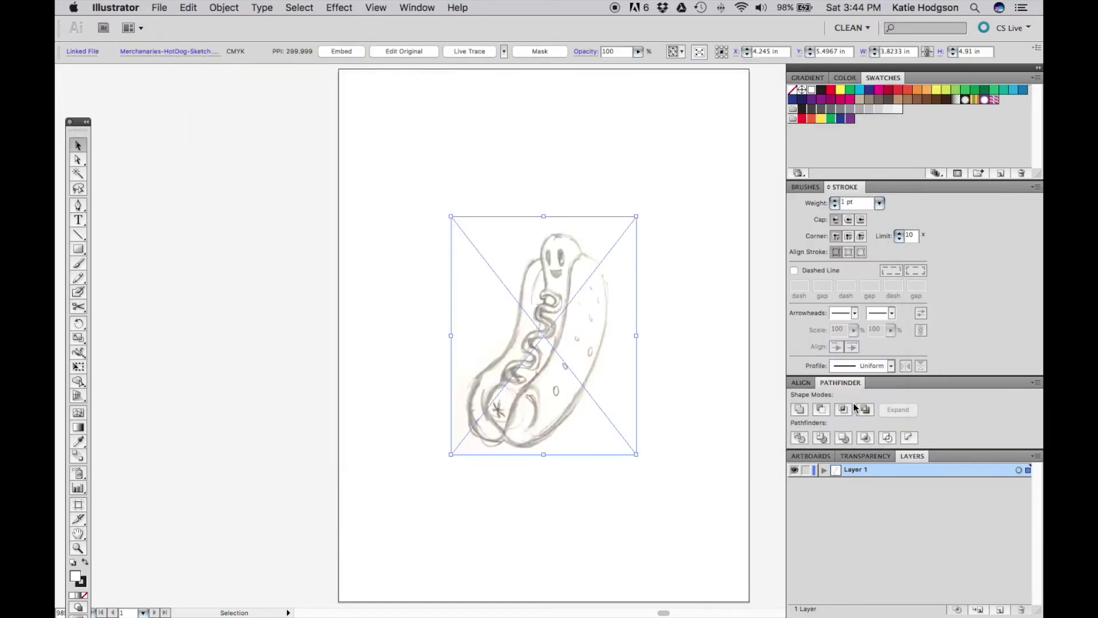
{"action": "left_click", "coordinate": [718, 324]}
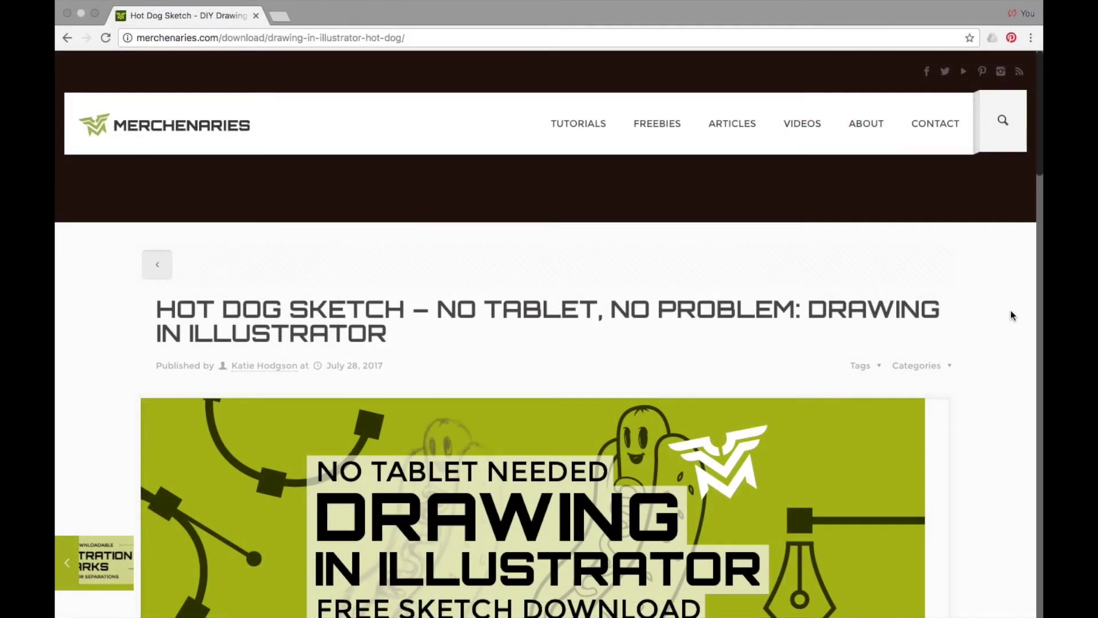
- Scroll to the download table and download the 702 KB Merchenaries hot dog sketch PNG
{"action": "scroll", "coordinate": [1011, 315], "scroll_direction": "down", "scroll_amount": 5}
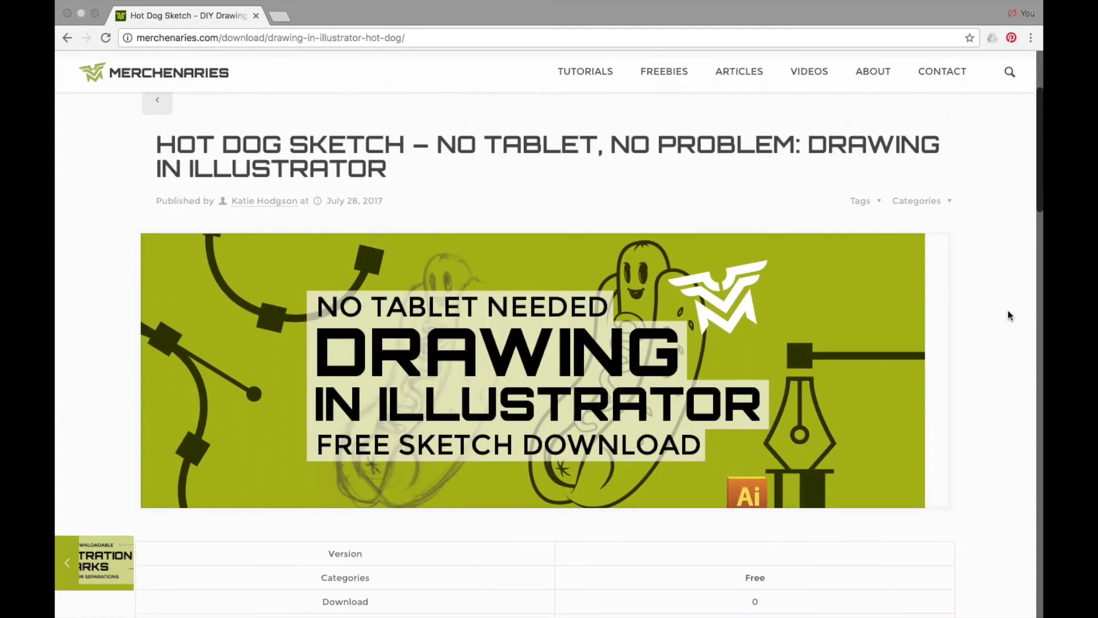
{"action": "scroll", "coordinate": [1008, 310], "scroll_direction": "down", "scroll_amount": 4}
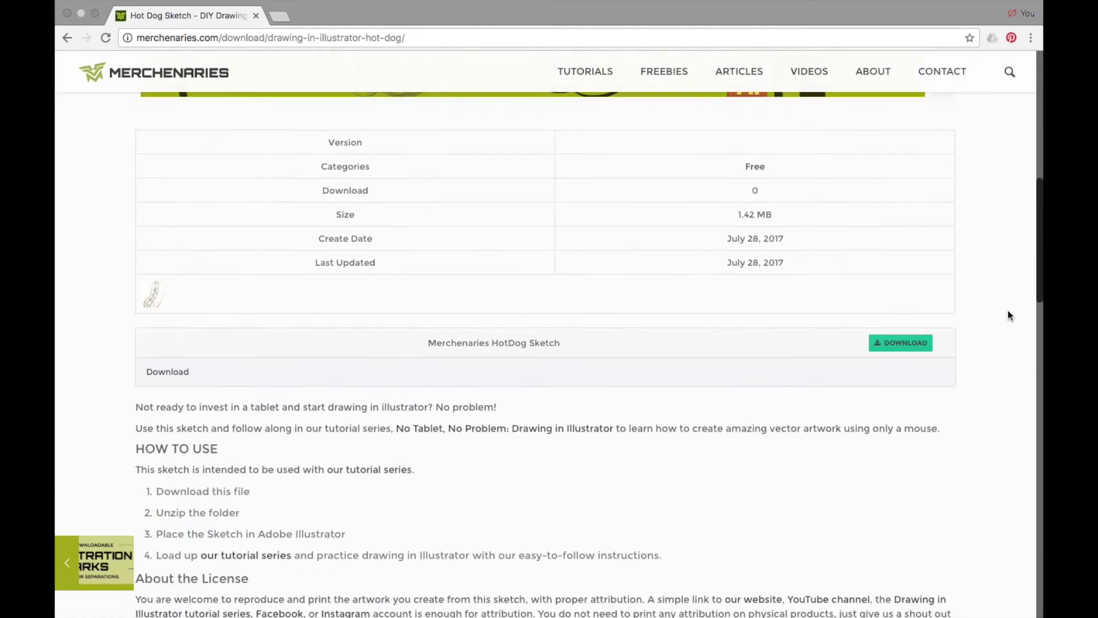
{"action": "left_click", "coordinate": [918, 347]}
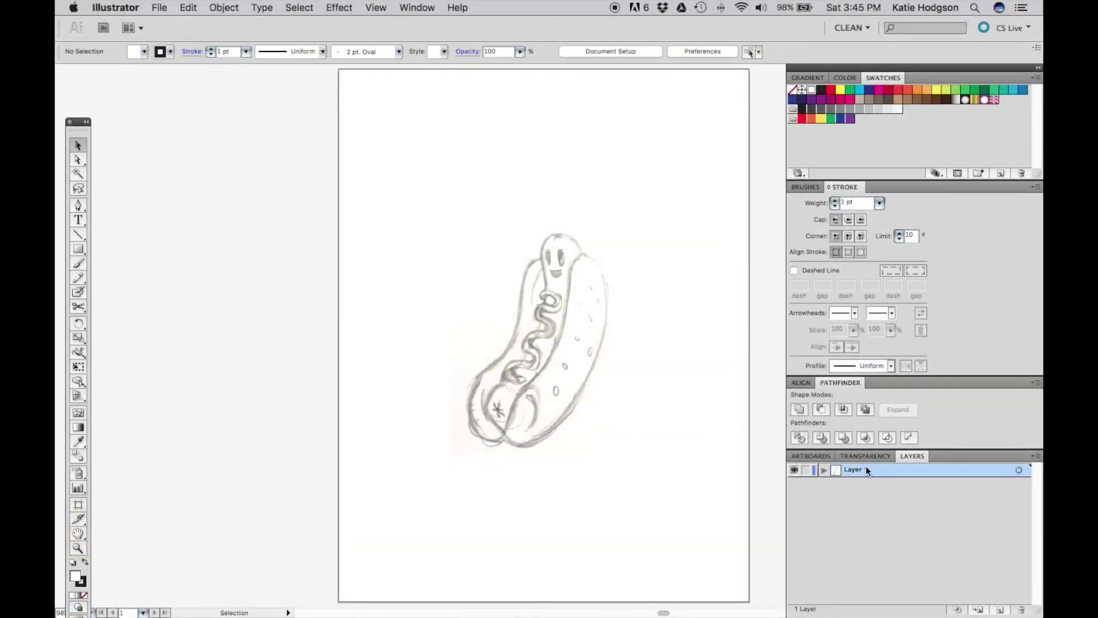
- Rename Layer 1 to Sketch and lower the sketch image's opacity to 46%
{"action": "double_click", "coordinate": [867, 474]}
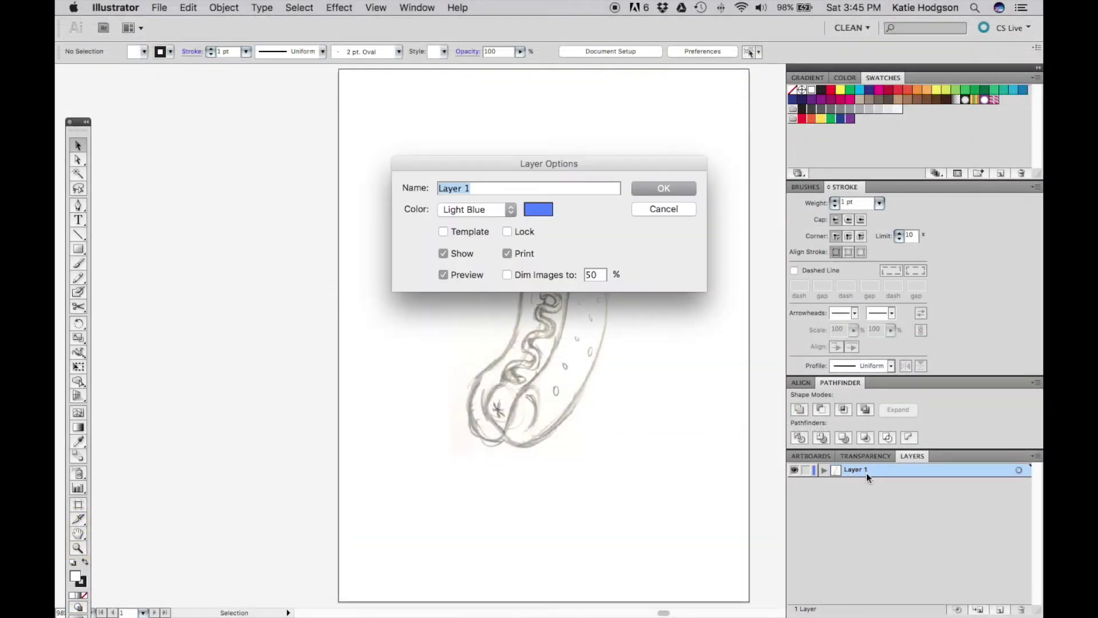
{"action": "type", "text": "Sketch"}
{"action": "key", "text": "Return"}
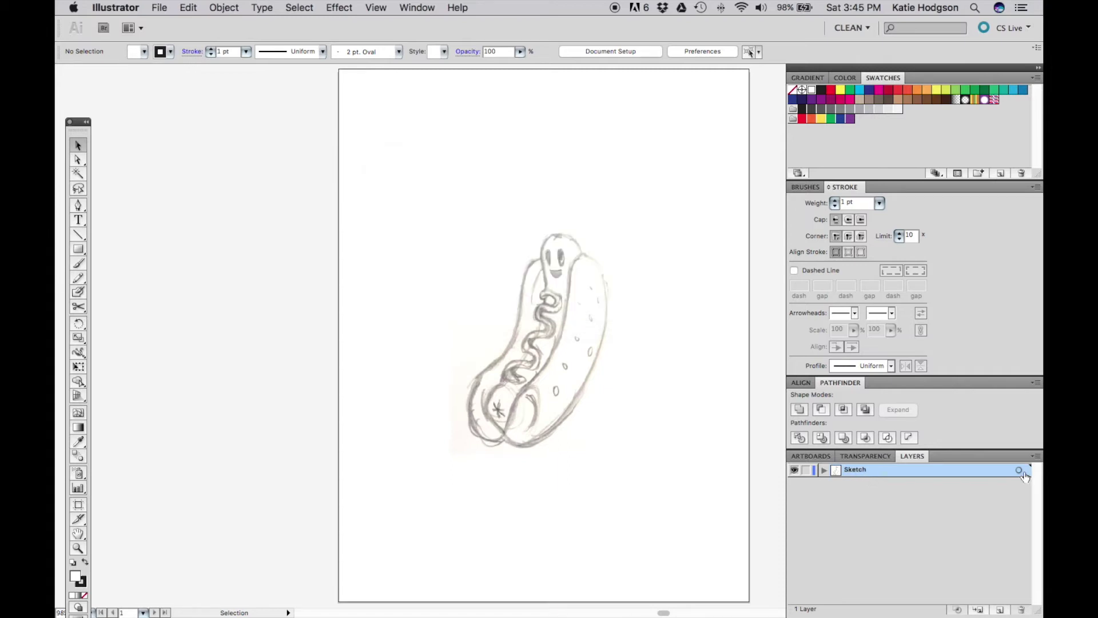
{"action": "left_click", "coordinate": [1020, 471]}
{"action": "left_click", "coordinate": [866, 456]}
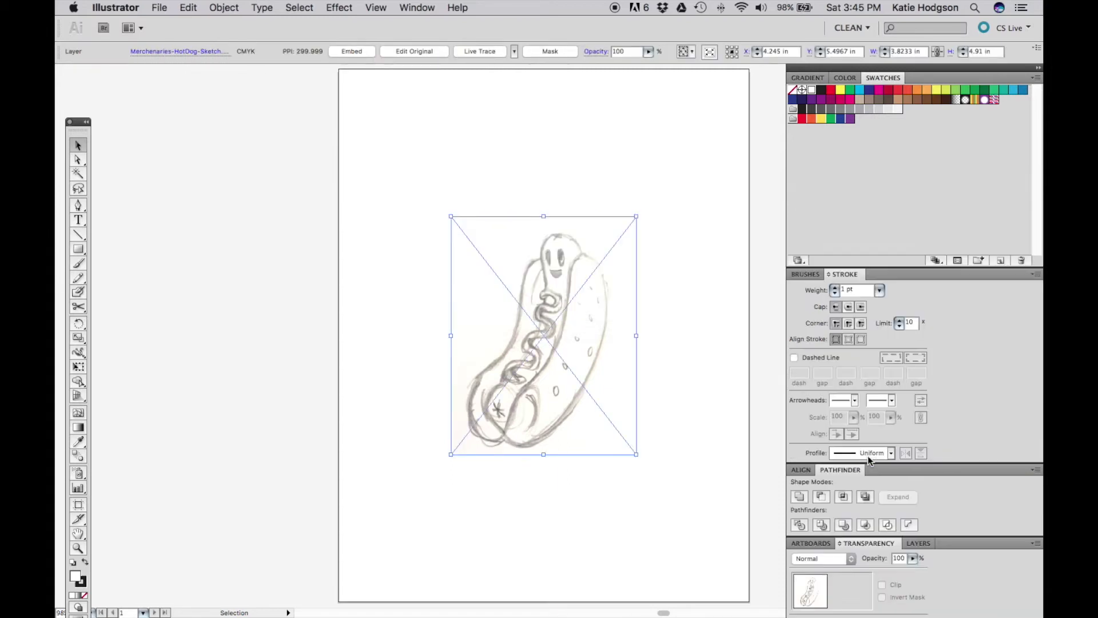
{"action": "left_click", "coordinate": [913, 558]}
{"action": "left_click_drag", "start_coordinate": [890, 573], "coordinate": [874, 574]}
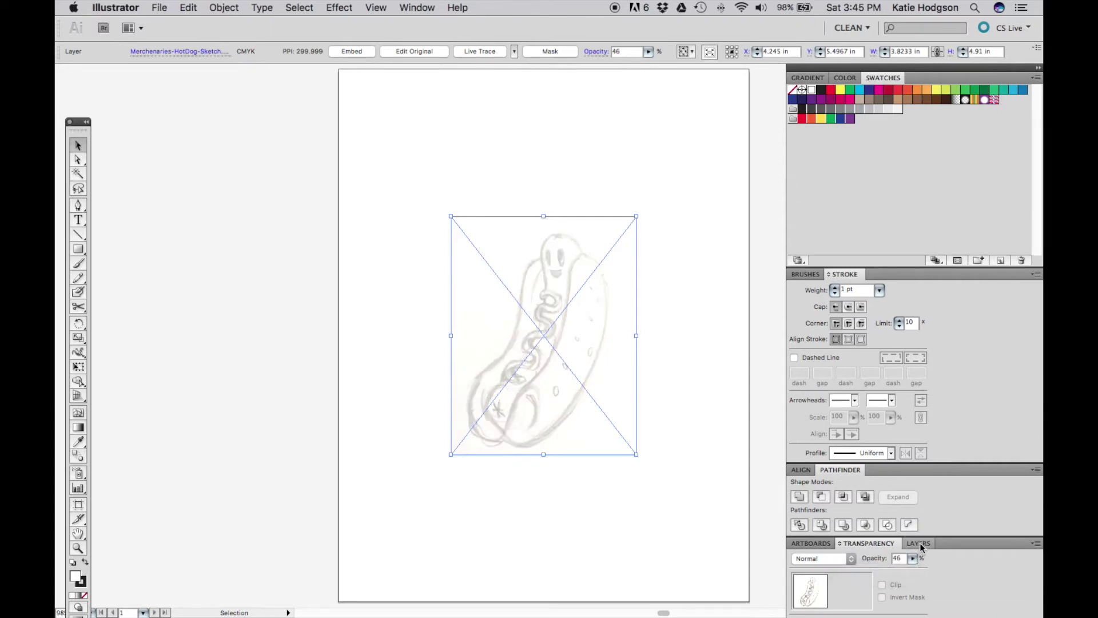
{"action": "left_click", "coordinate": [919, 543]}
{"action": "left_click", "coordinate": [748, 500]}
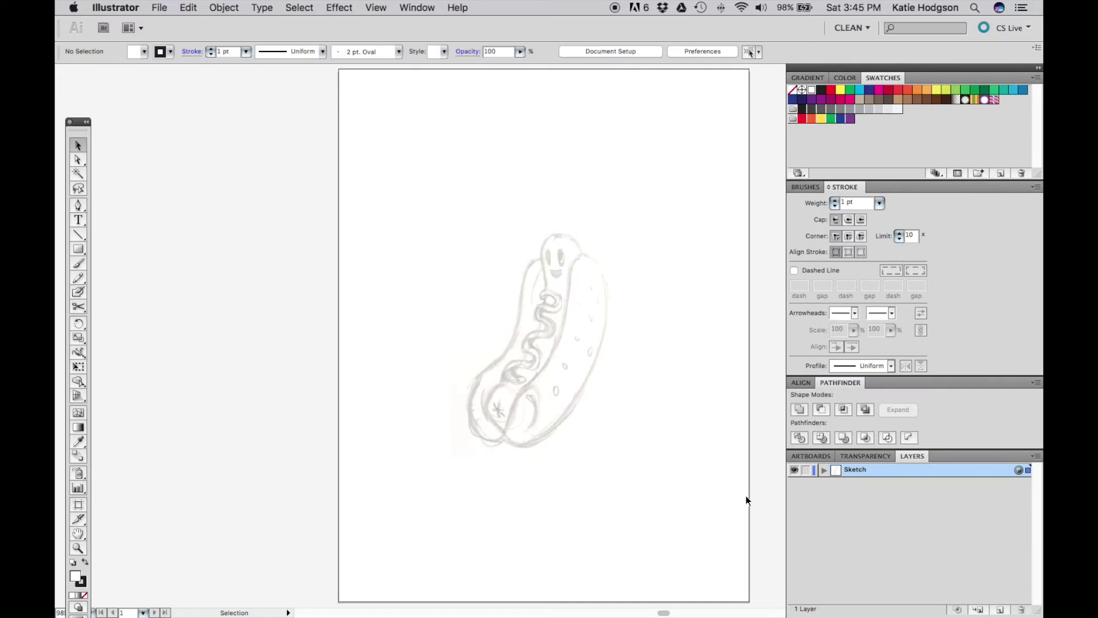
- Lock the Sketch layer and add a new layer above it named Trace
{"action": "left_click", "coordinate": [806, 470]}
{"action": "left_click", "coordinate": [978, 608]}
{"action": "double_click", "coordinate": [857, 468]}
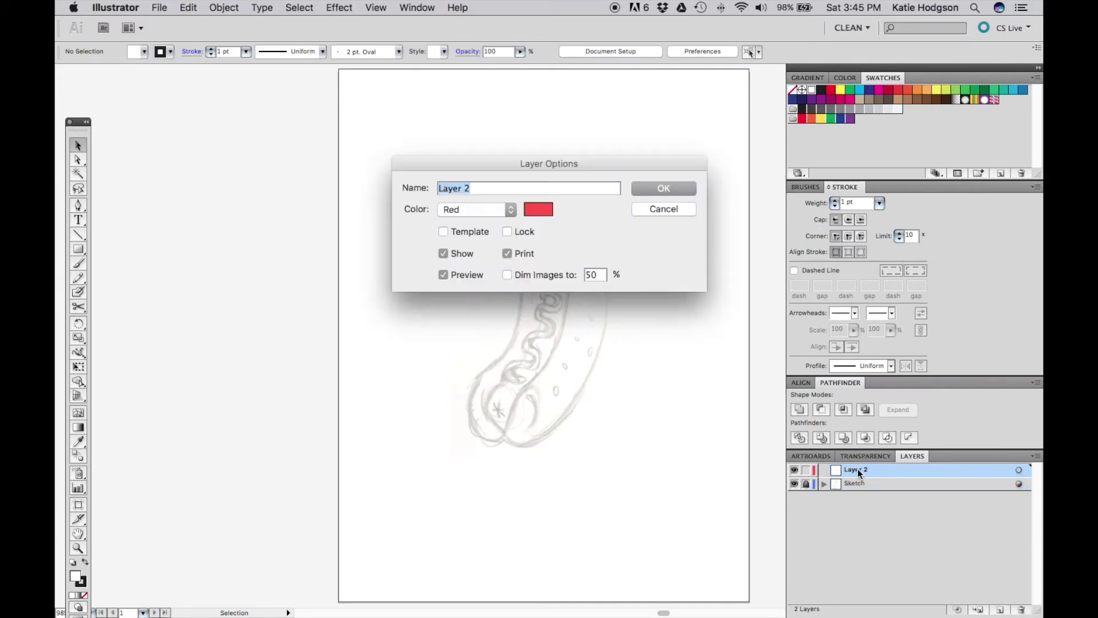
{"action": "key", "text": "BackSpace"}
{"action": "type", "text": "Trace"}
{"action": "key", "text": "Return"}
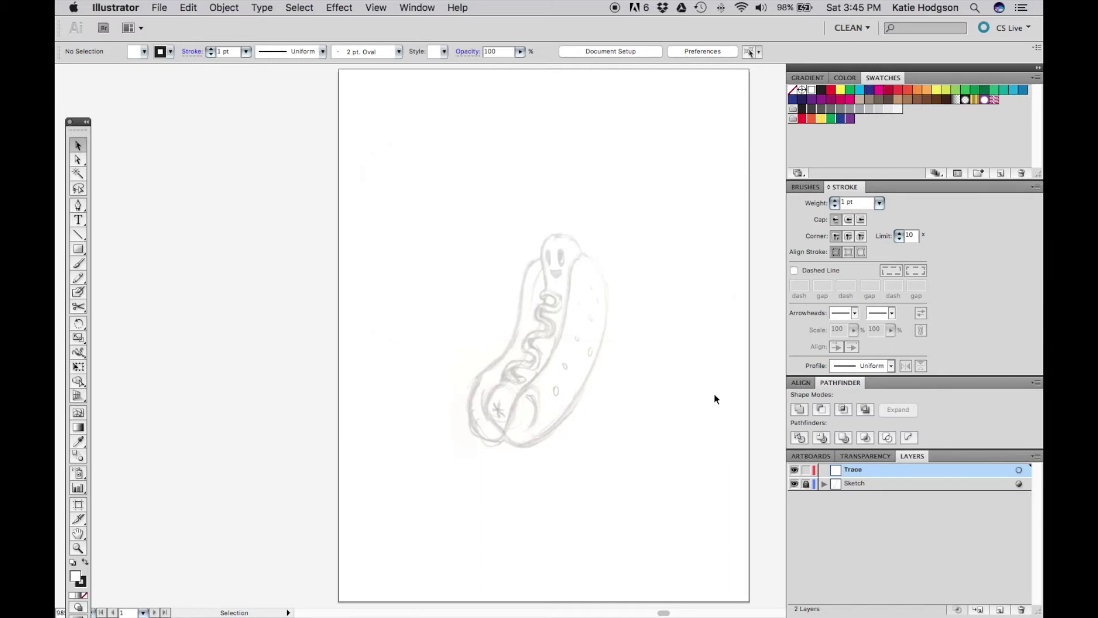
- With fill set to None at 200% zoom, pen five straight anchors up the bun's right-edge line
{"action": "left_click", "coordinate": [792, 90]}
{"action": "key", "text": "super+equal"}
{"action": "key", "text": "super+equal"}
{"action": "key", "text": "super+equal"}
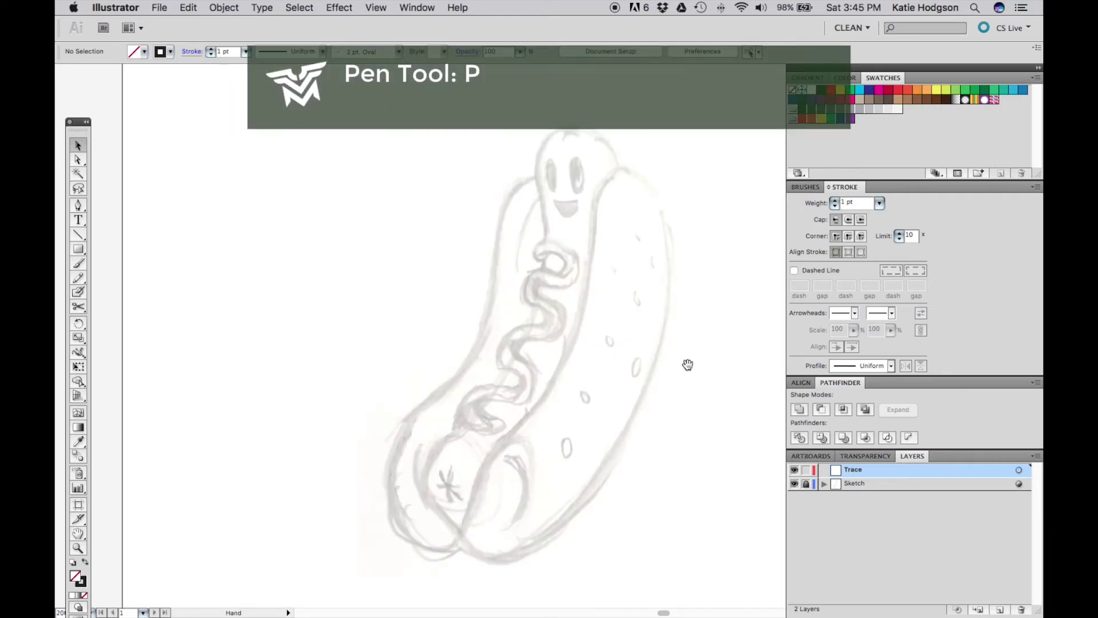
{"action": "left_click_drag", "start_coordinate": [687, 365], "coordinate": [650, 338]}
{"action": "key", "text": "p"}
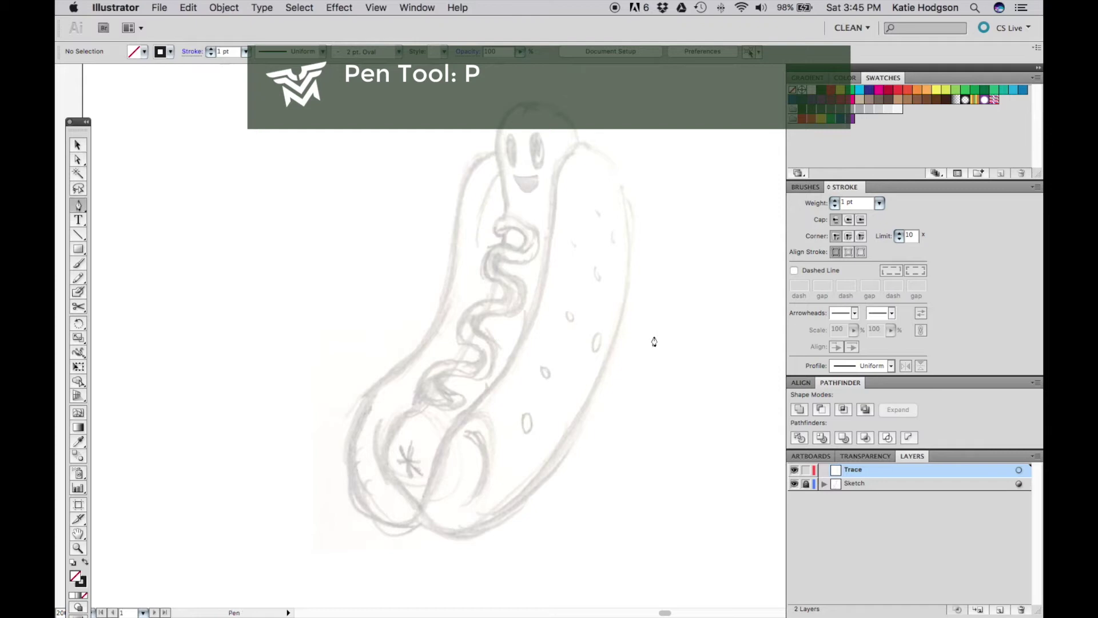
{"action": "left_click", "coordinate": [417, 506]}
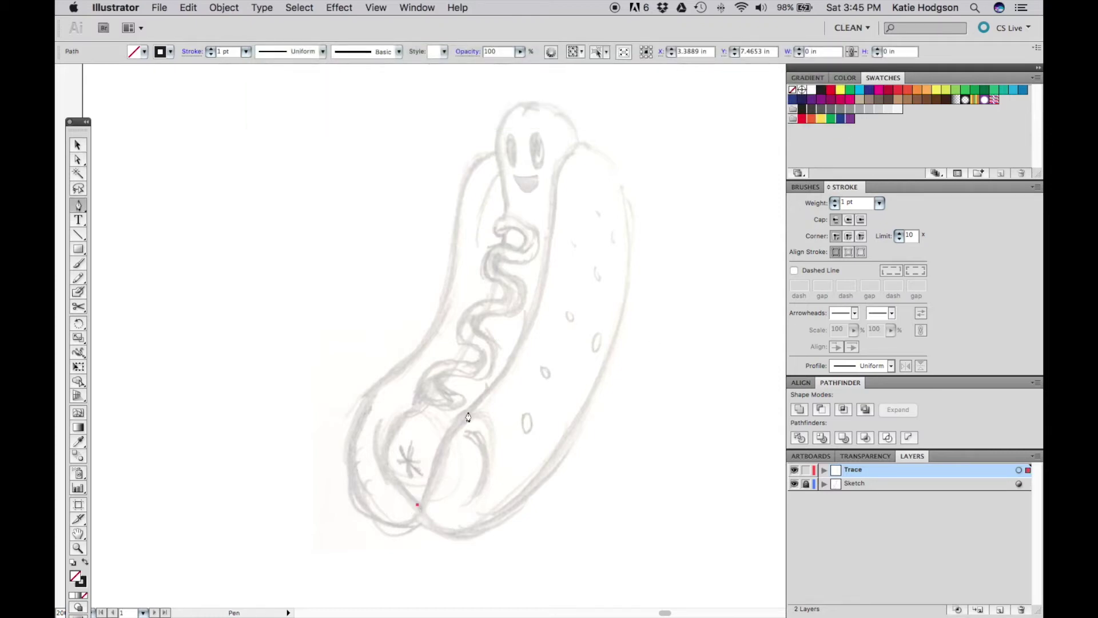
{"action": "left_click", "coordinate": [446, 440]}
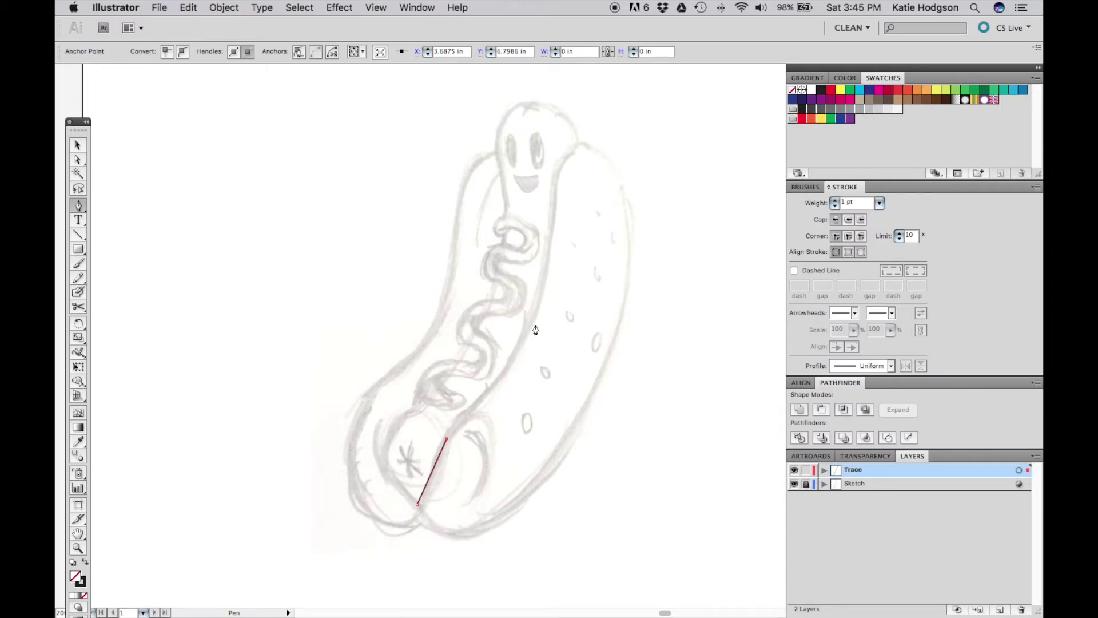
{"action": "left_click", "coordinate": [528, 331]}
{"action": "left_click", "coordinate": [554, 192]}
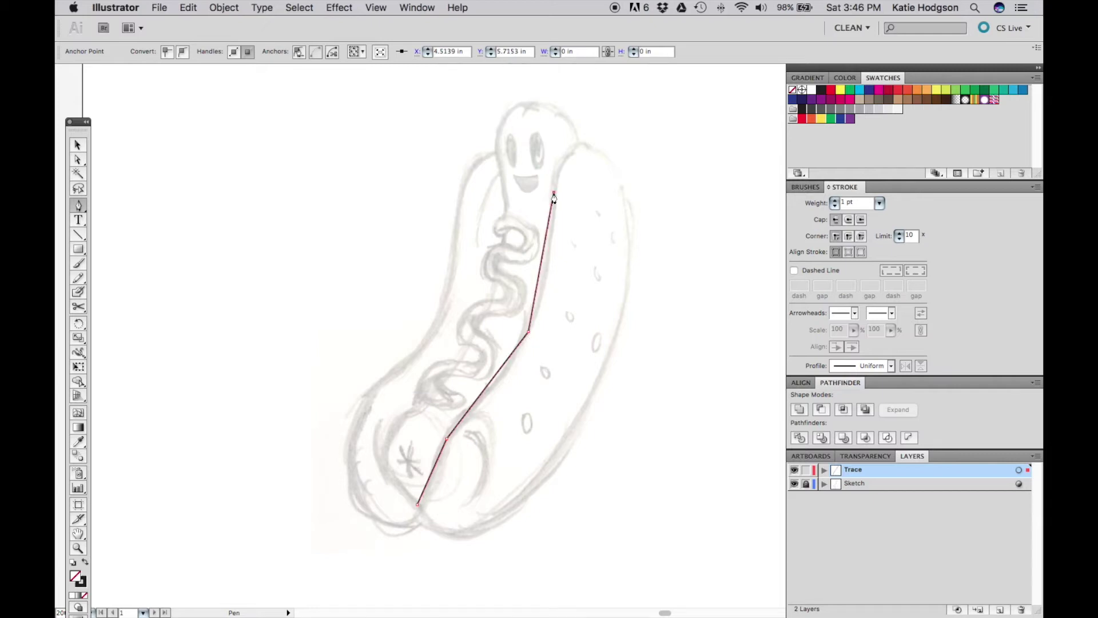
{"action": "left_click", "coordinate": [581, 145]}
- Give the traced path a 4 pt black stroke and deselect it
{"action": "key", "text": "v"}
{"action": "left_click", "coordinate": [834, 201]}
{"action": "left_click", "coordinate": [834, 201]}
{"action": "left_click", "coordinate": [833, 201]}
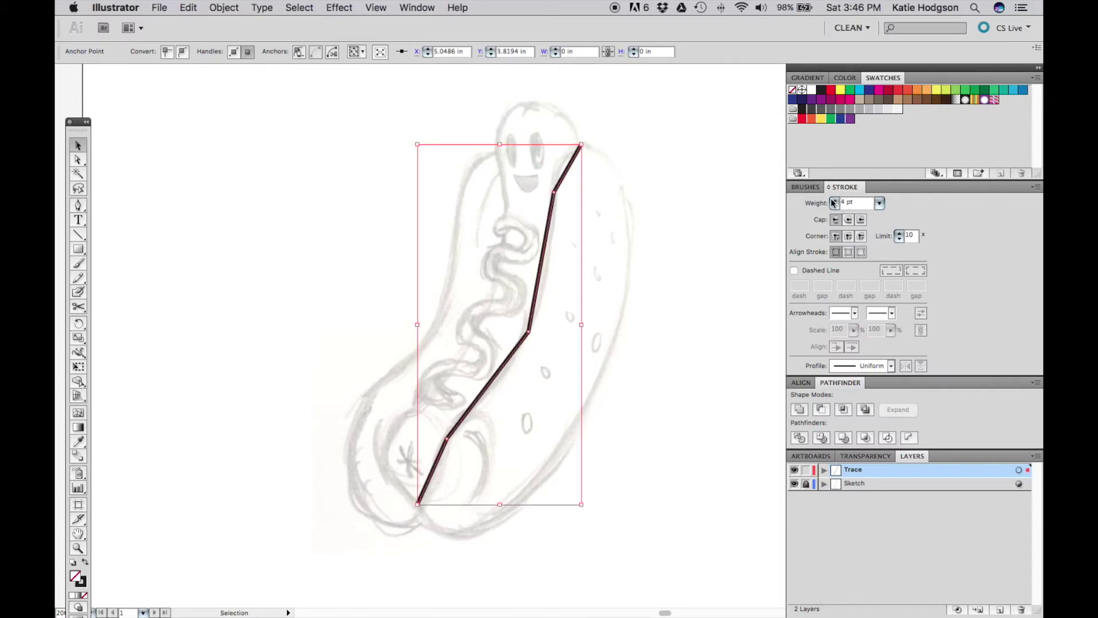
{"action": "left_click", "coordinate": [605, 238]}
{"action": "key", "text": "shift+c"}
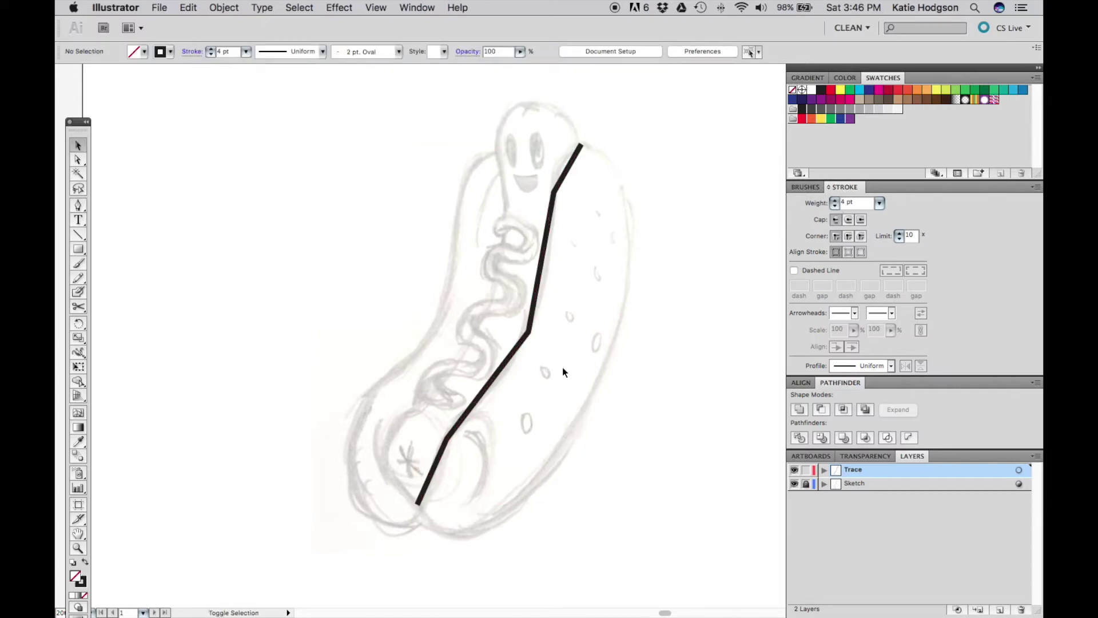
- Convert the path's lower, middle, upper and bottom anchors into smooth curves, then deselect it
{"action": "left_click_drag", "start_coordinate": [447, 439], "coordinate": [467, 418]}
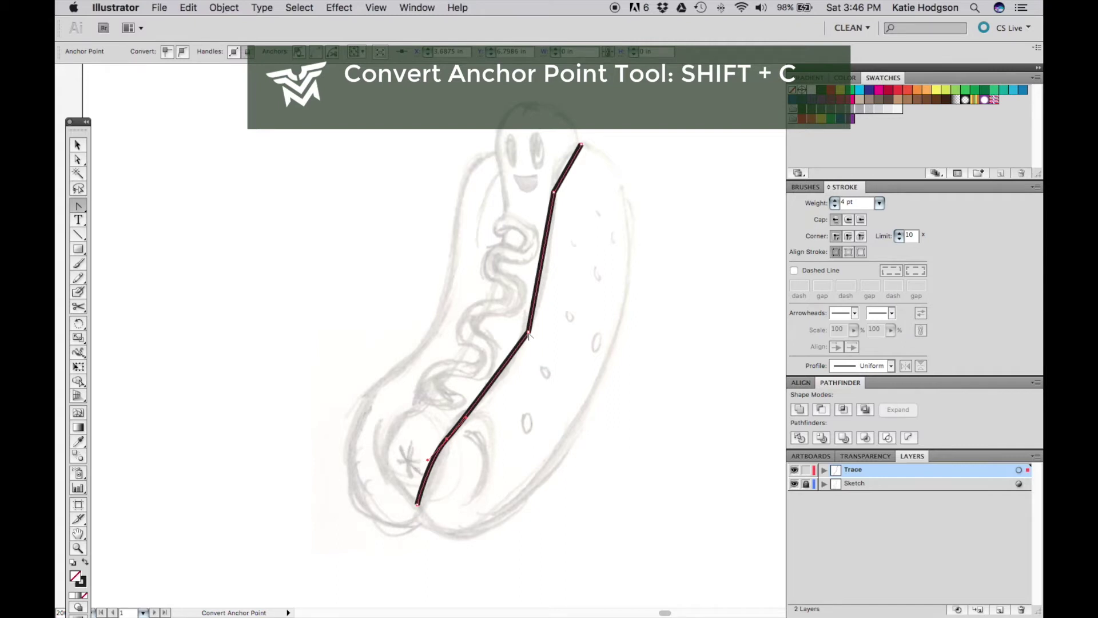
{"action": "left_click_drag", "start_coordinate": [528, 334], "coordinate": [556, 287]}
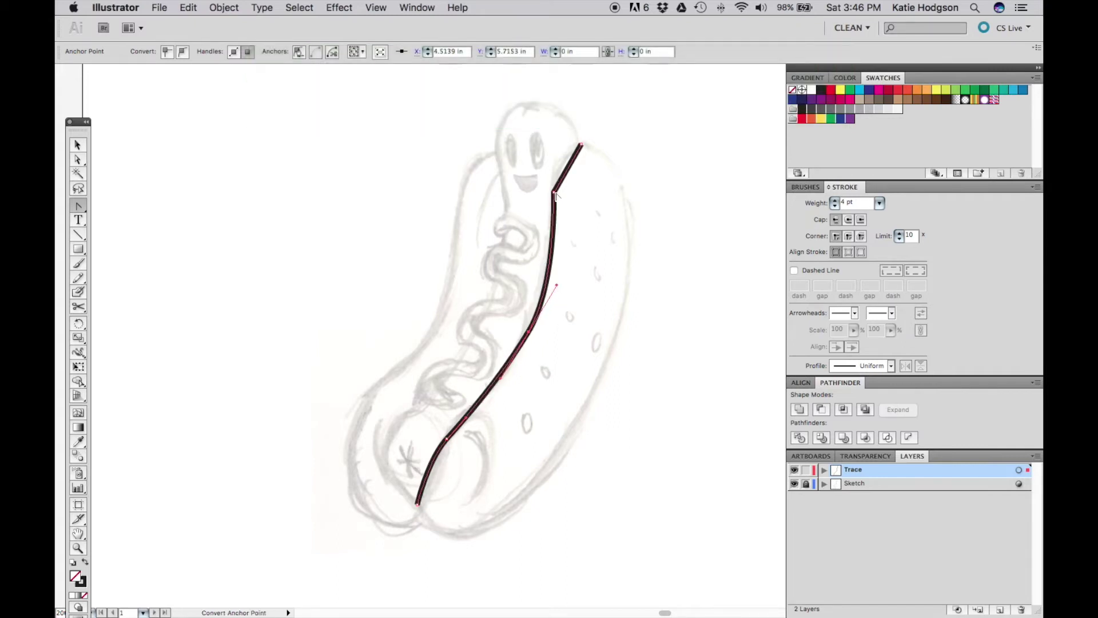
{"action": "left_click_drag", "start_coordinate": [553, 193], "coordinate": [554, 154]}
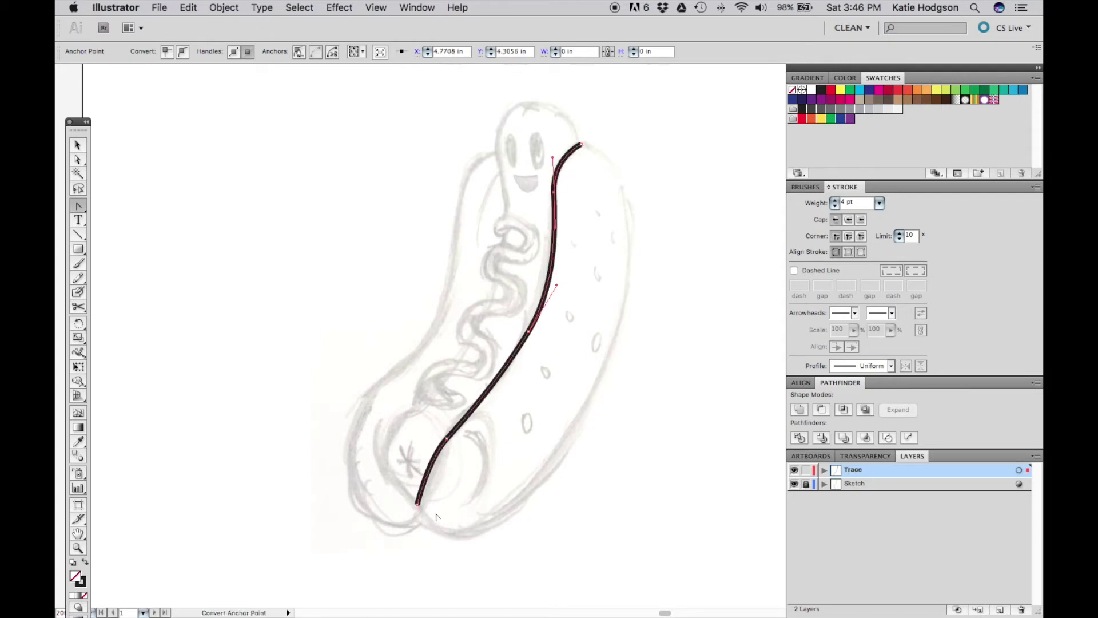
{"action": "left_click_drag", "start_coordinate": [417, 504], "coordinate": [434, 500]}
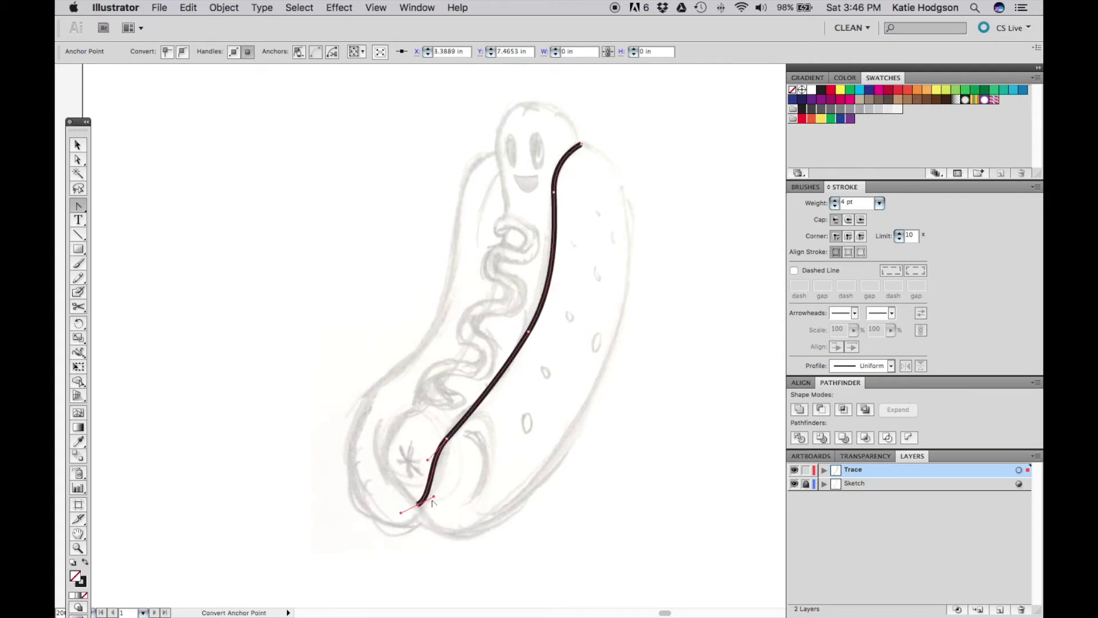
{"action": "key", "text": "v"}
{"action": "left_click", "coordinate": [504, 451]}
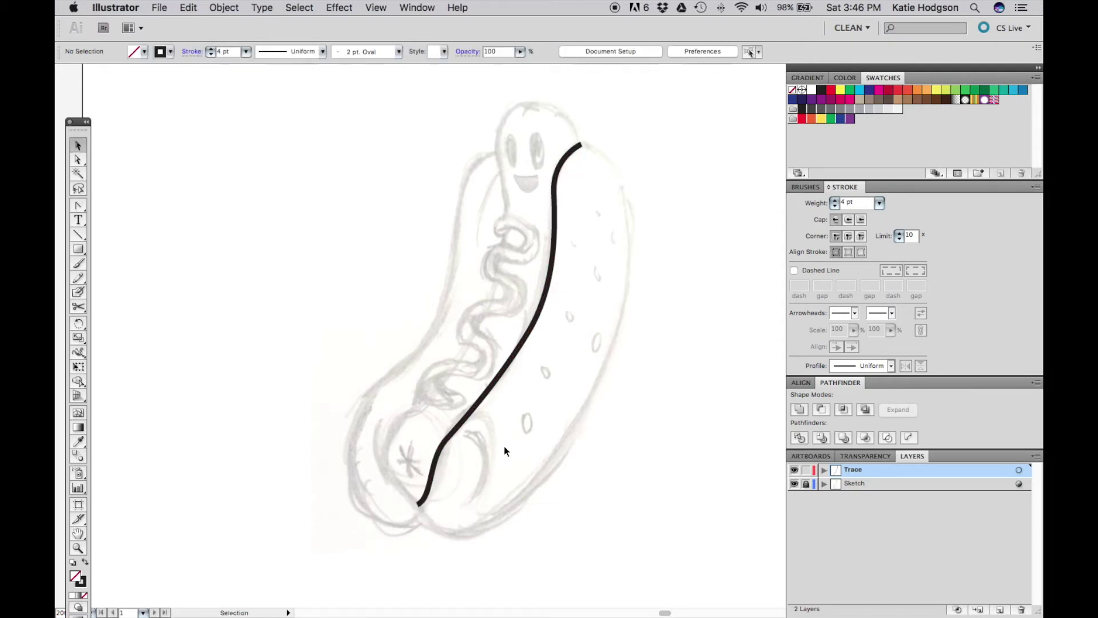
{"action": "key", "text": "p"}
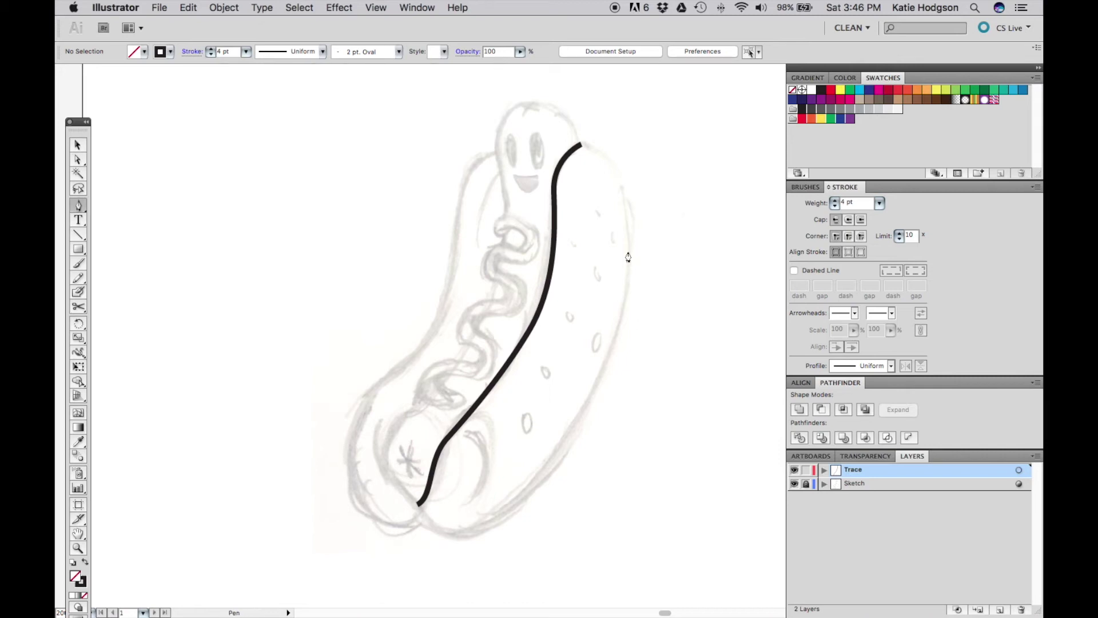
- Continue the path from its top end down the sausage's right side to its bottom end
{"action": "left_click", "coordinate": [581, 145]}
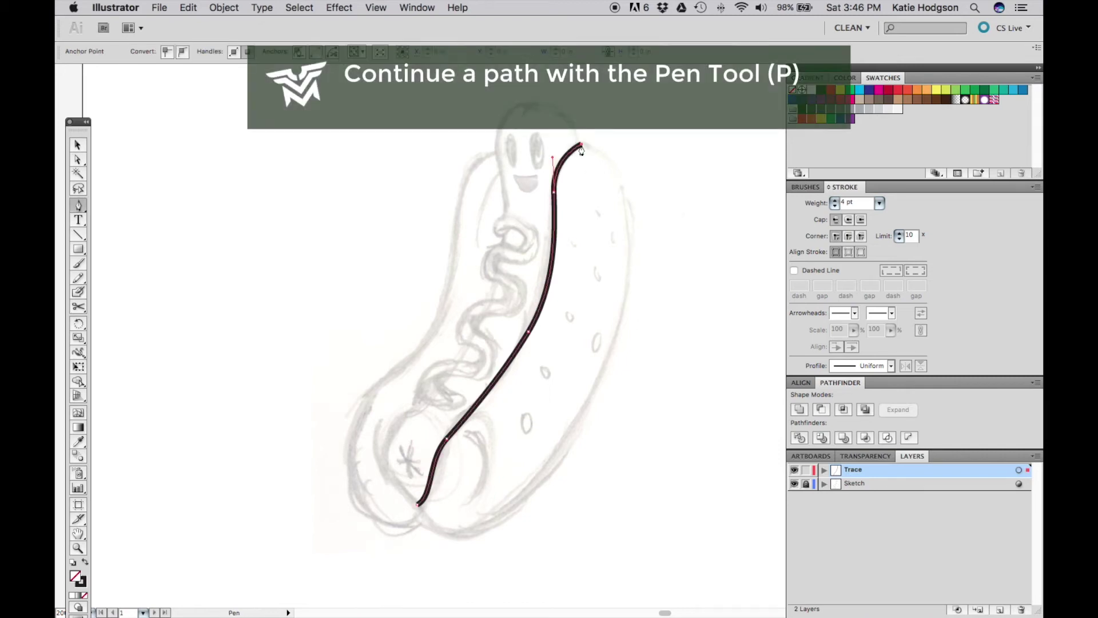
{"action": "left_click", "coordinate": [602, 373]}
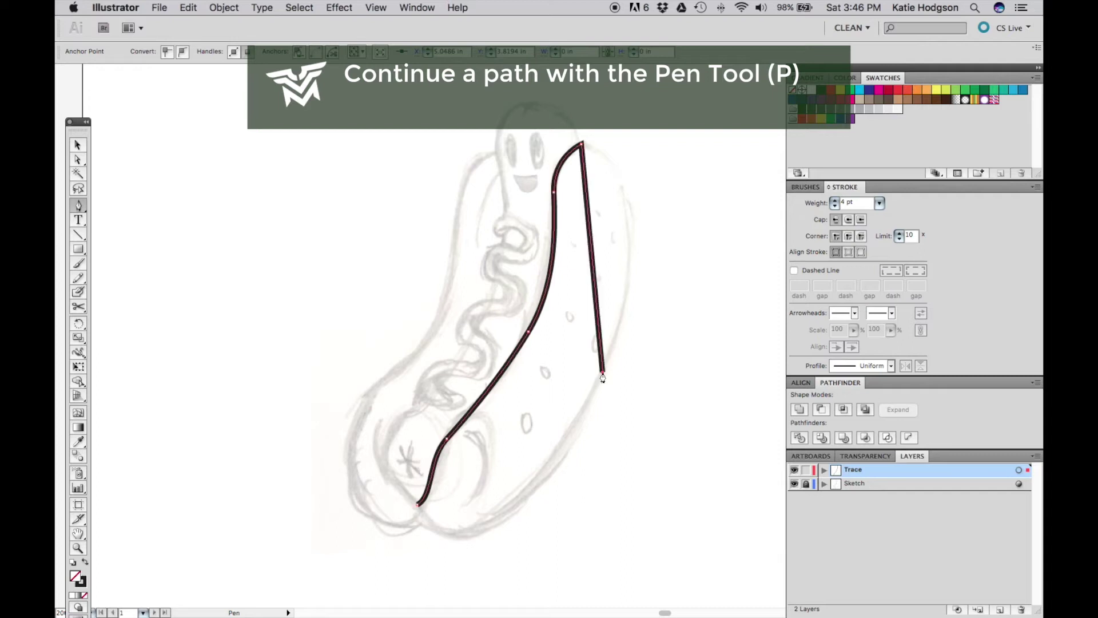
{"action": "left_click", "coordinate": [412, 520]}
- Round the right-side, bottom and top corners into curves and slim the right curve's handle
{"action": "key", "text": "alt"}
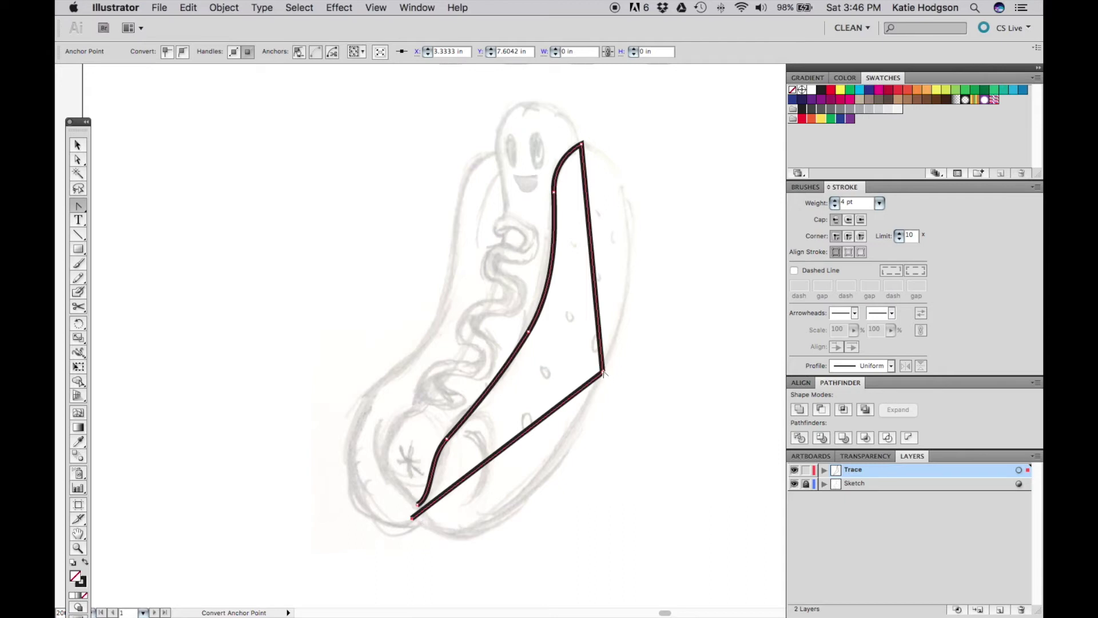
{"action": "left_click_drag", "start_coordinate": [603, 373], "coordinate": [532, 521]}
{"action": "left_click_drag", "start_coordinate": [413, 520], "coordinate": [358, 475]}
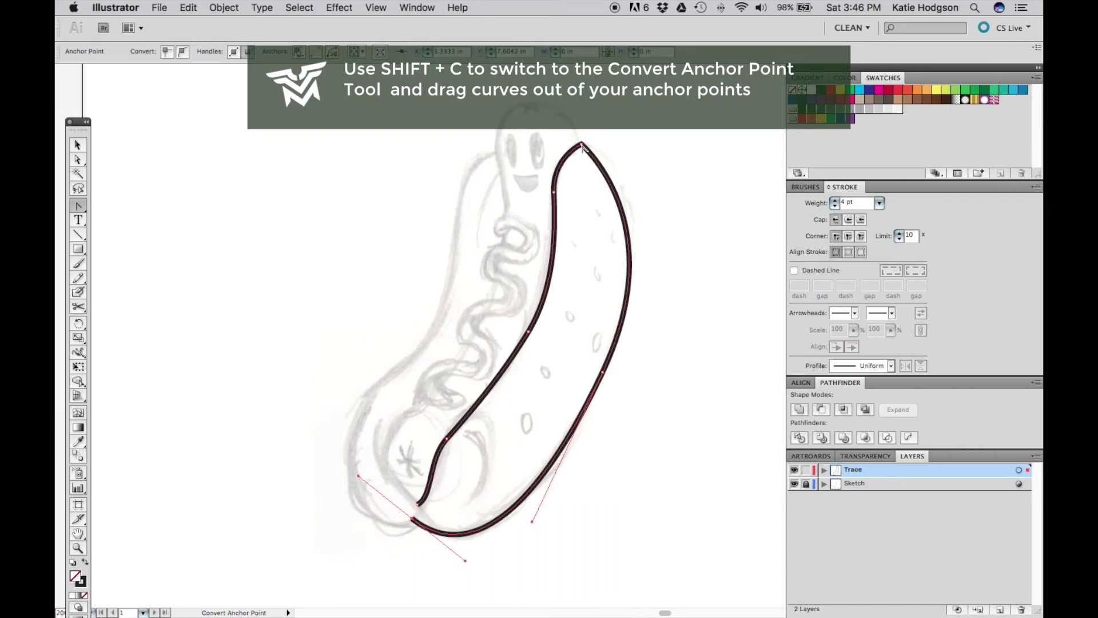
{"action": "left_click_drag", "start_coordinate": [581, 146], "coordinate": [609, 143]}
{"action": "key", "text": "a"}
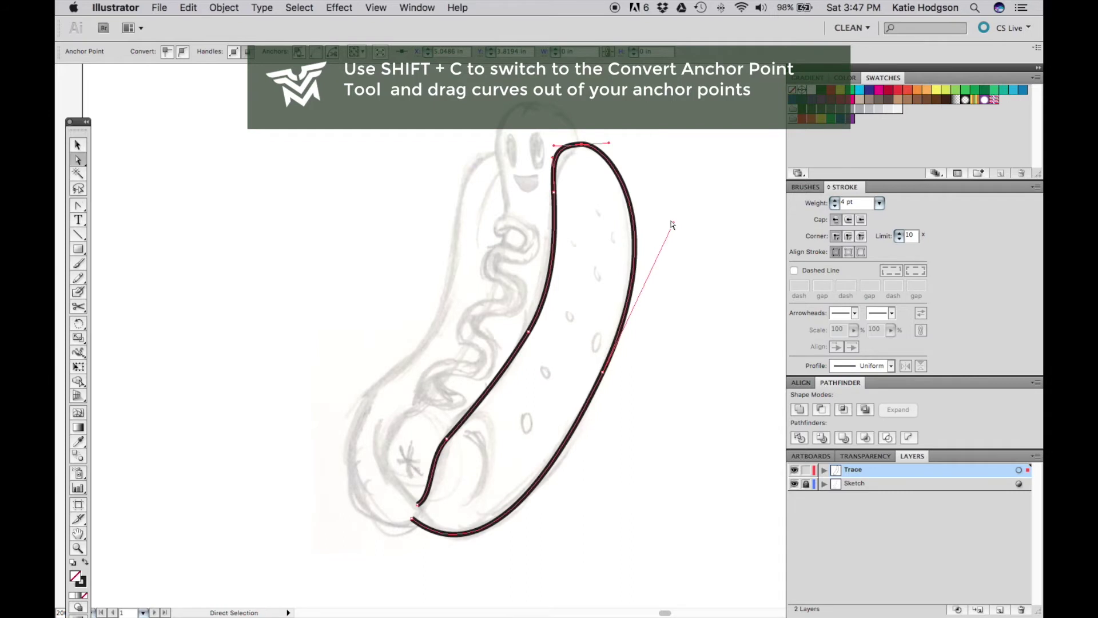
{"action": "left_click_drag", "start_coordinate": [672, 224], "coordinate": [658, 227]}
{"action": "left_click", "coordinate": [582, 145]}
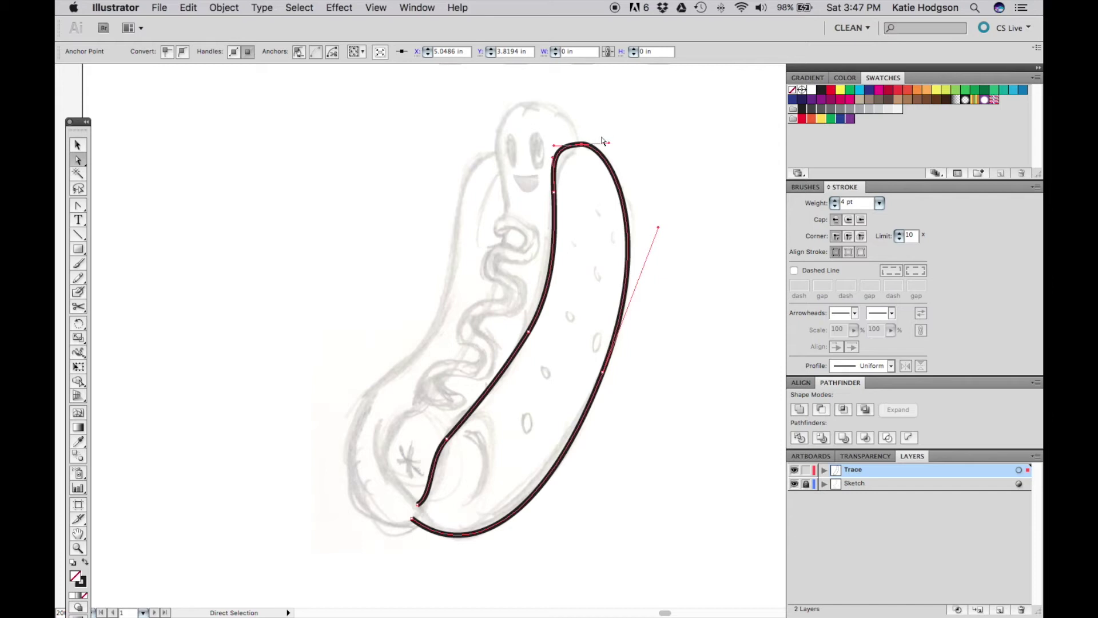
{"action": "left_click", "coordinate": [608, 153], "text": "super"}
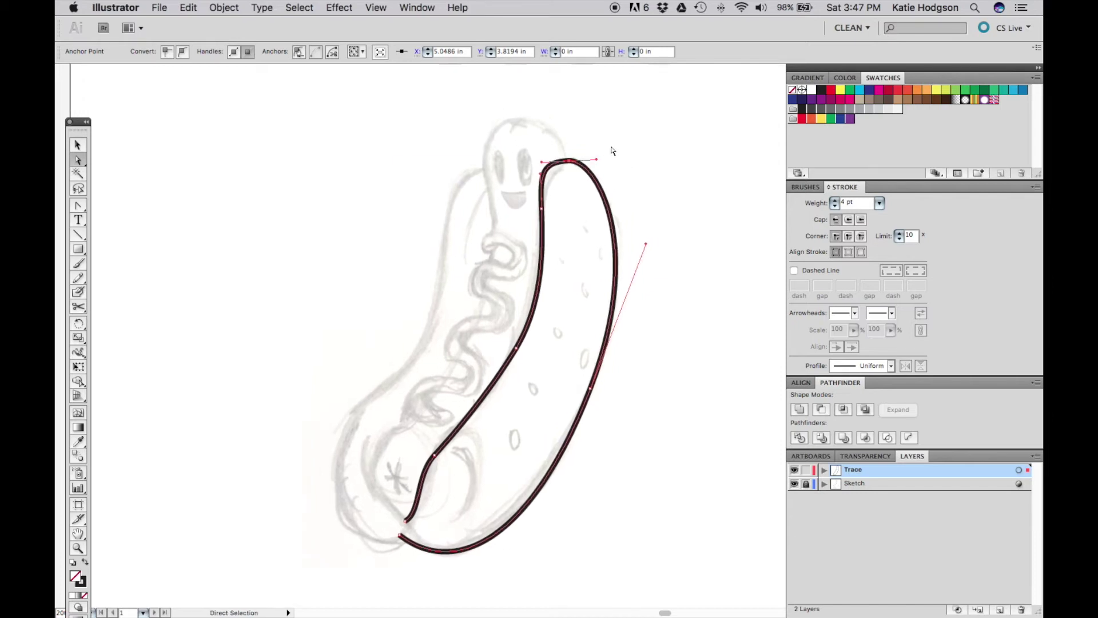
{"action": "left_click", "coordinate": [611, 150], "text": "super"}
{"action": "left_click", "coordinate": [544, 287], "text": "alt+super"}
- Adjust the top anchor's position and handles so the sausage top forms an even arc, then deselect
{"action": "left_click", "coordinate": [549, 248], "text": "alt+super"}
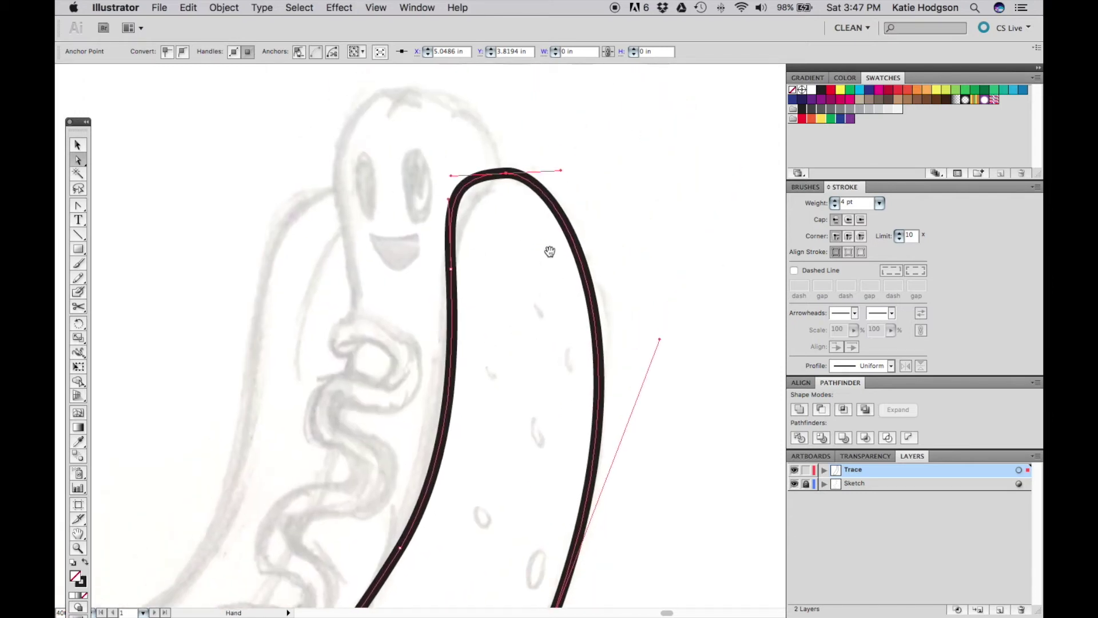
{"action": "left_click_drag", "start_coordinate": [509, 177], "coordinate": [526, 176]}
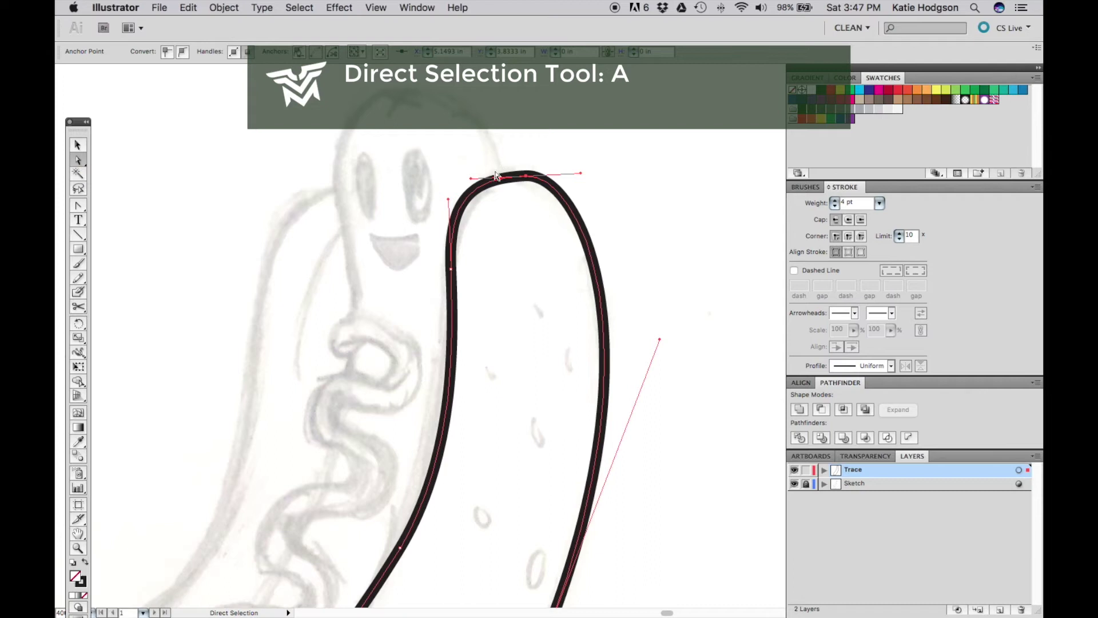
{"action": "mouse_move", "coordinate": [578, 177]}
{"action": "left_mouse_down"}
{"action": "mouse_move", "coordinate": [684, 171]}
{"action": "mouse_move", "coordinate": [619, 176]}
{"action": "left_mouse_up"}
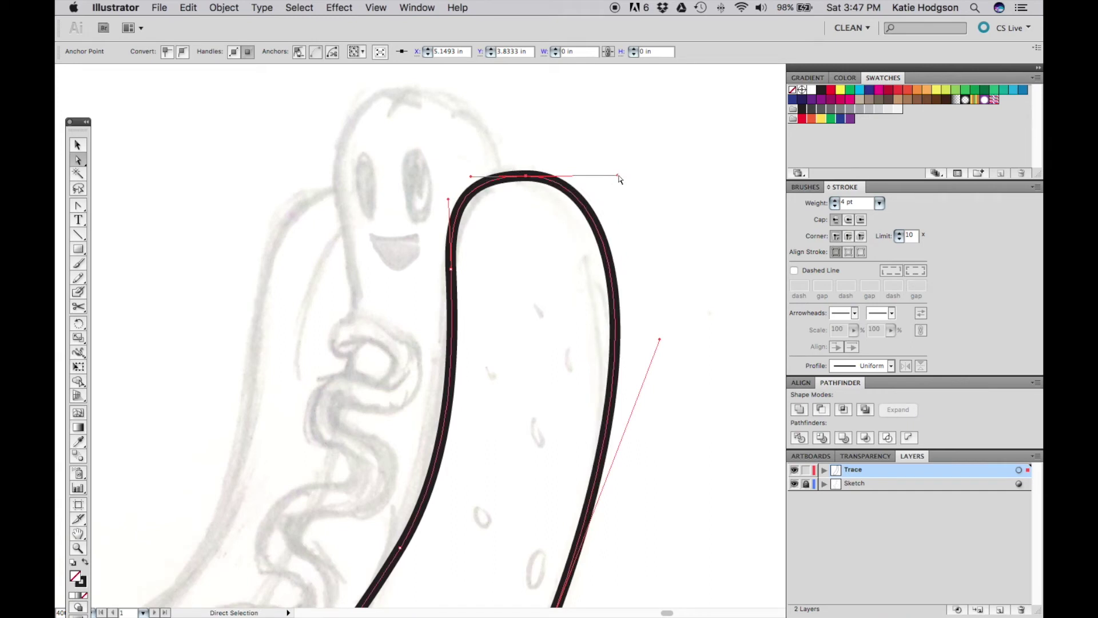
{"action": "key", "text": "shift+c"}
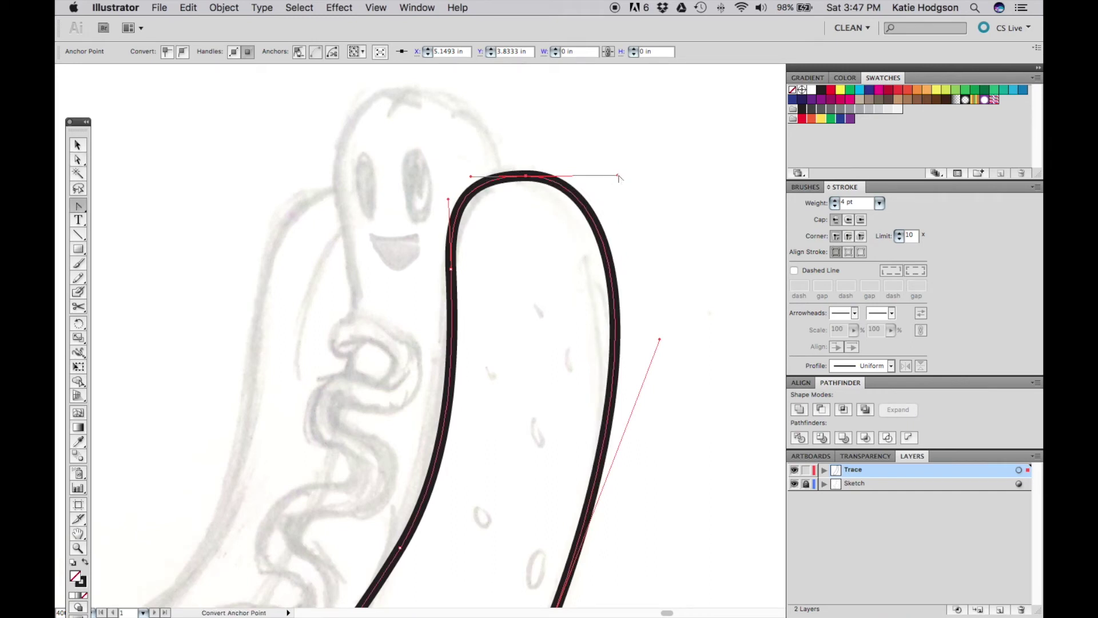
{"action": "left_click_drag", "start_coordinate": [618, 176], "coordinate": [635, 88]}
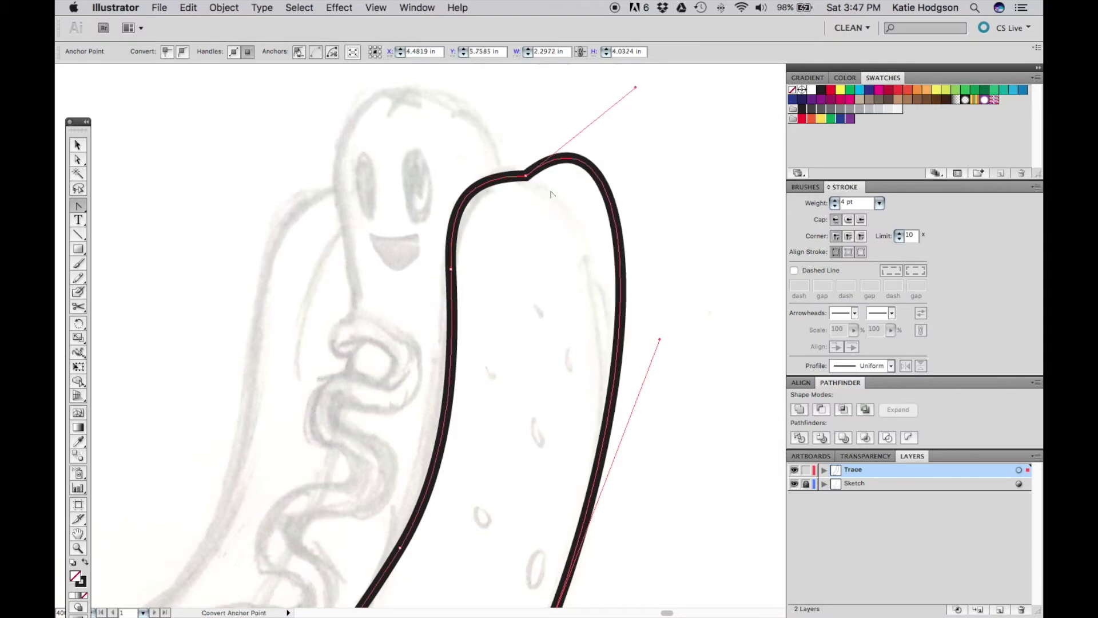
{"action": "key", "text": "super+z"}
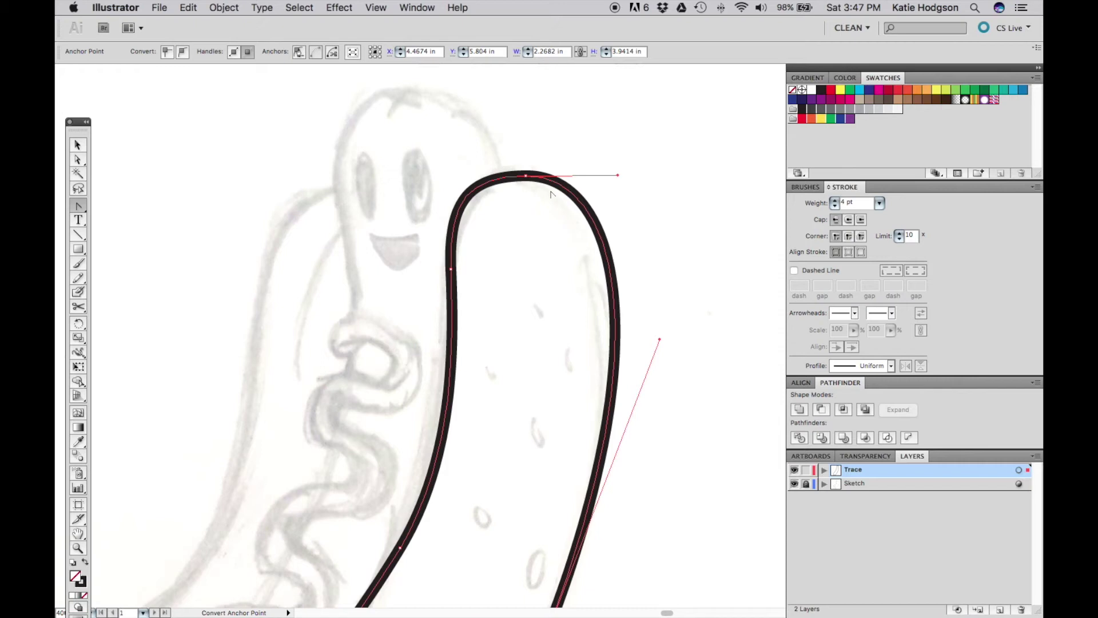
{"action": "key", "text": "a"}
{"action": "left_click_drag", "start_coordinate": [617, 175], "coordinate": [598, 178]}
{"action": "key", "text": "v"}
{"action": "left_click", "coordinate": [647, 213]}
{"action": "scroll", "coordinate": [698, 243], "scroll_direction": "down", "scroll_amount": 2}
{"action": "left_click_drag", "start_coordinate": [698, 243], "coordinate": [648, 218]}
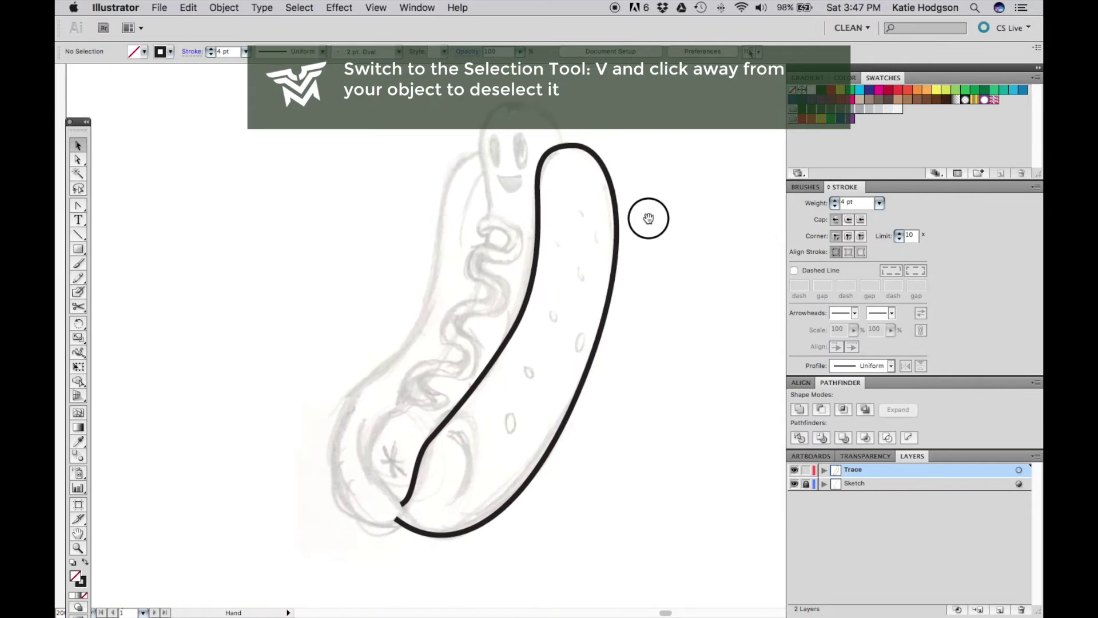
- Start a new pen path at the bun's top left and curve it down the left edge
{"action": "key", "text": "p"}
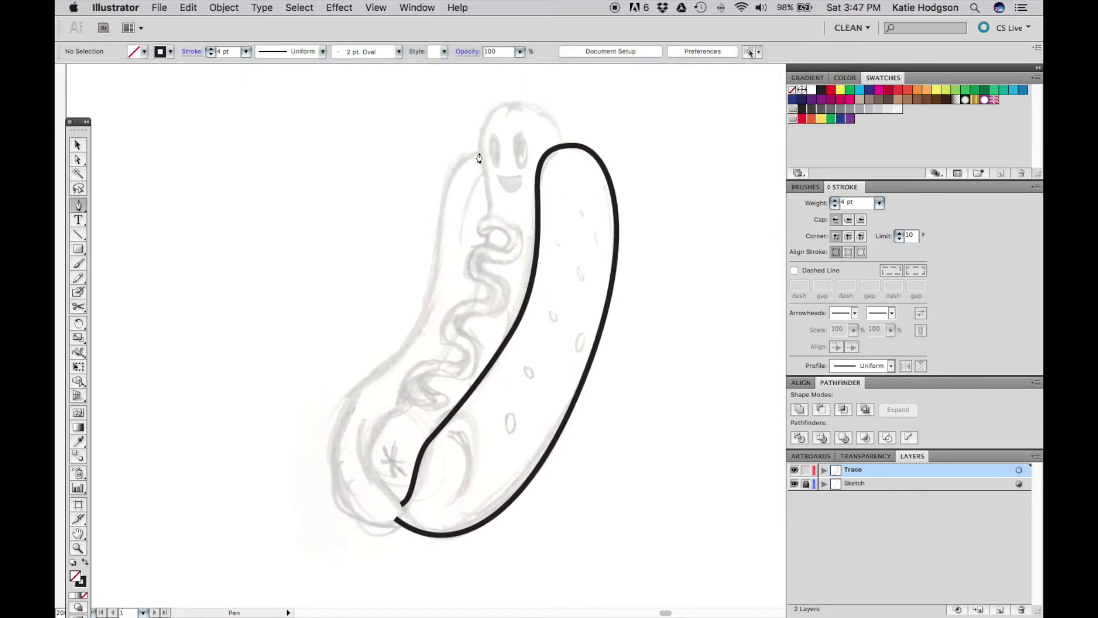
{"action": "left_click", "coordinate": [479, 152]}
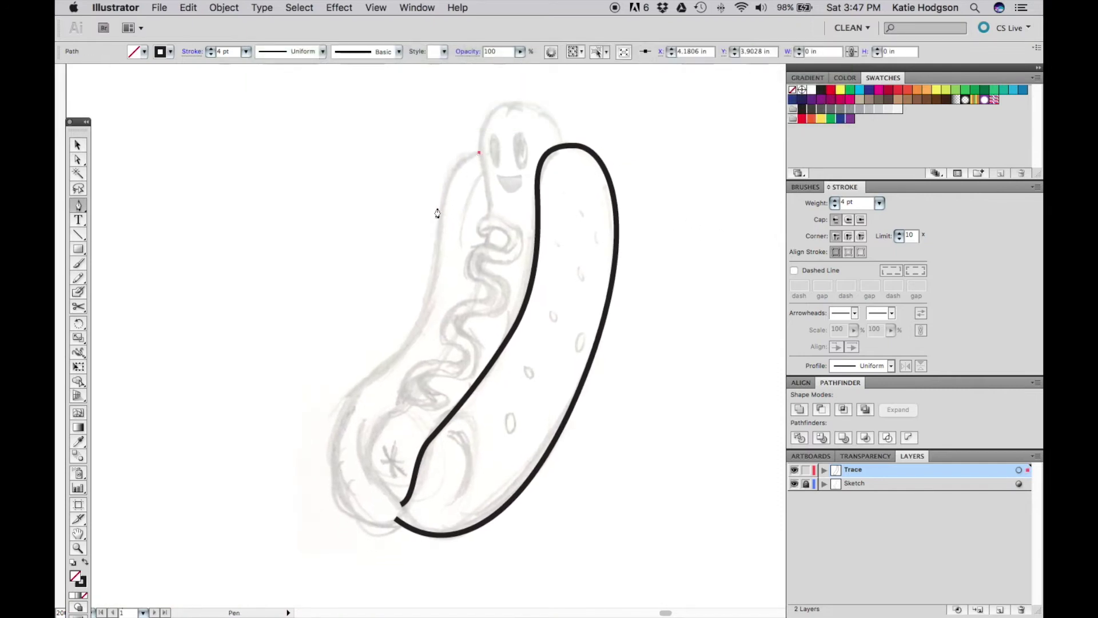
{"action": "left_click_drag", "start_coordinate": [442, 211], "coordinate": [435, 267]}
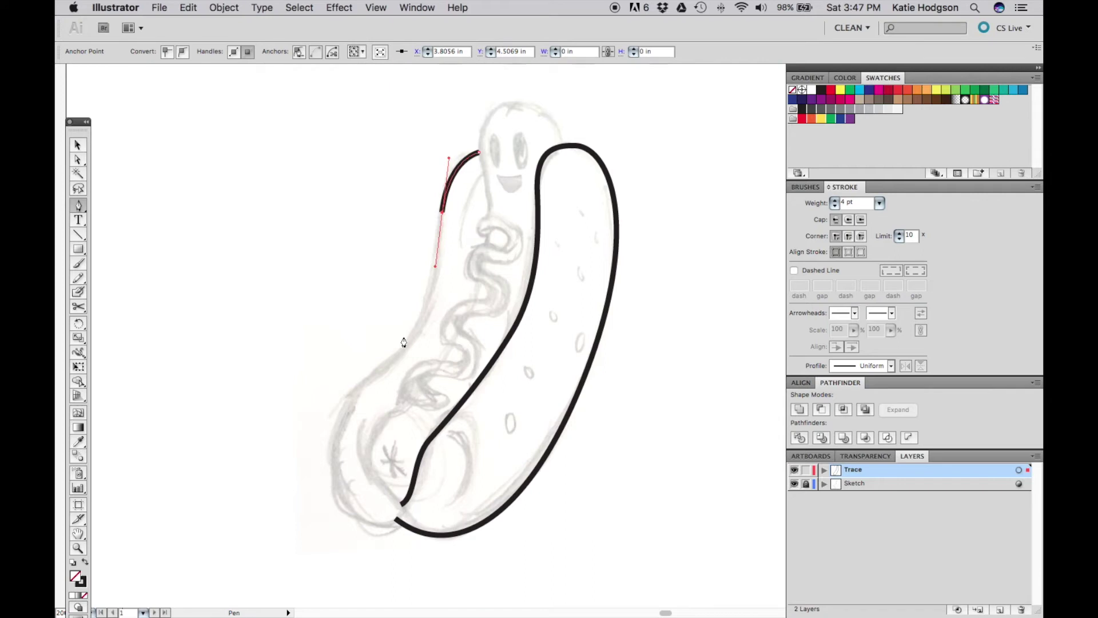
{"action": "left_click_drag", "start_coordinate": [407, 347], "coordinate": [377, 378]}
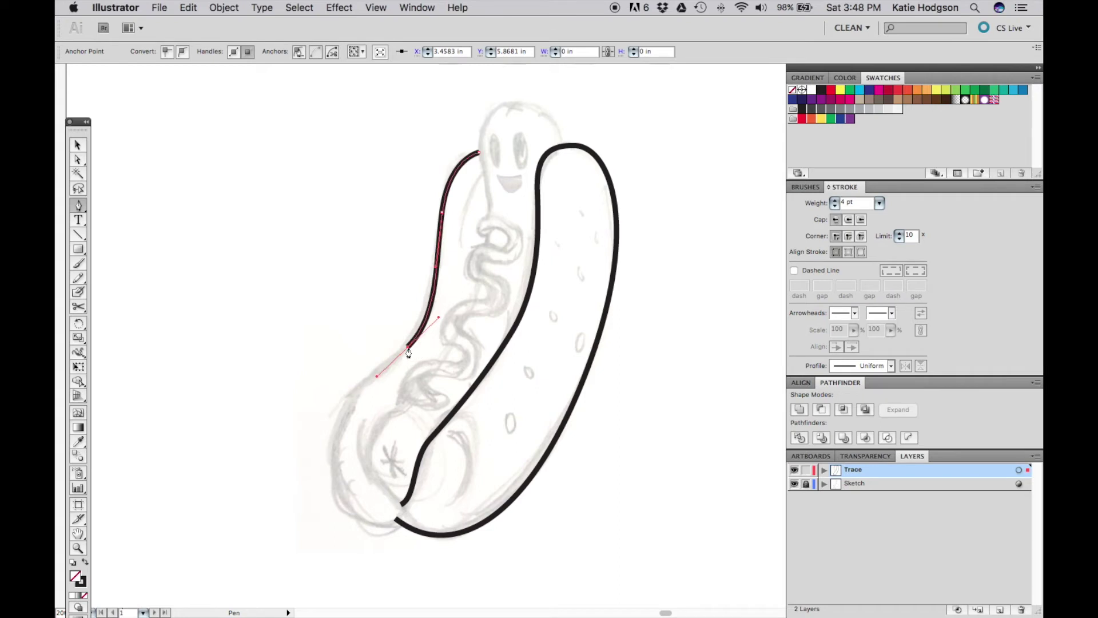
{"action": "left_click_drag", "start_coordinate": [296, 338], "coordinate": [266, 312]}
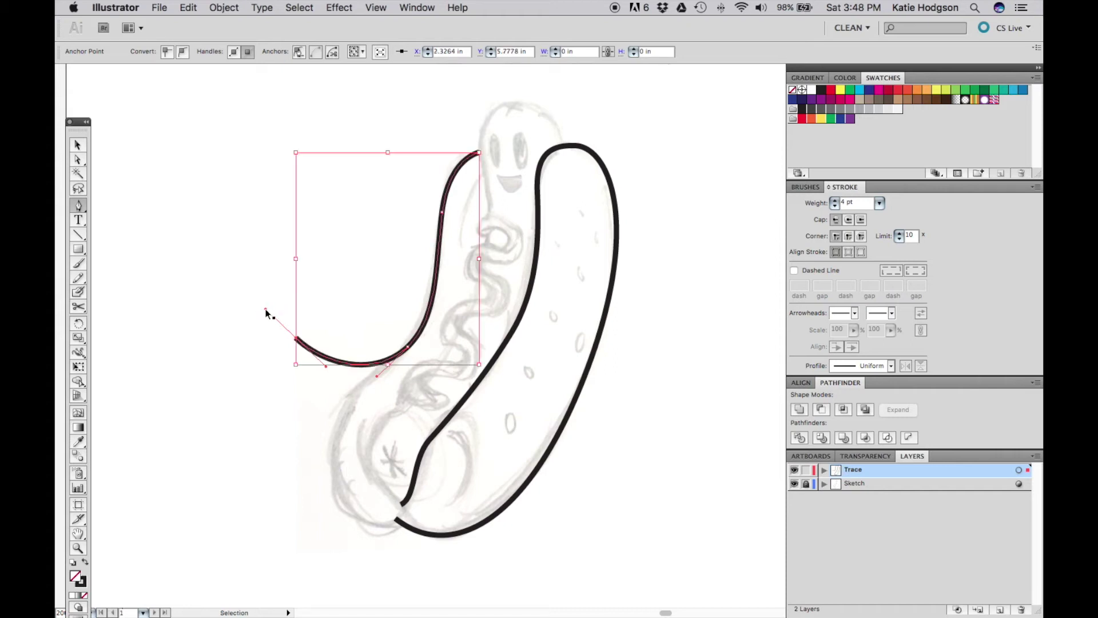
{"action": "key", "text": "super+z"}
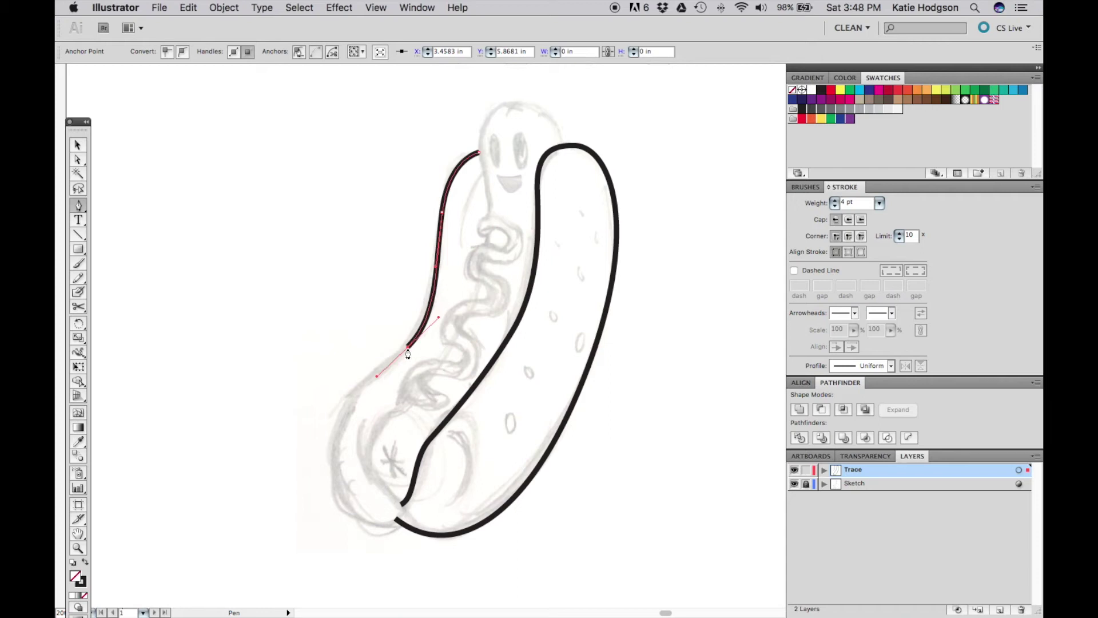
{"action": "left_click", "coordinate": [304, 364]}
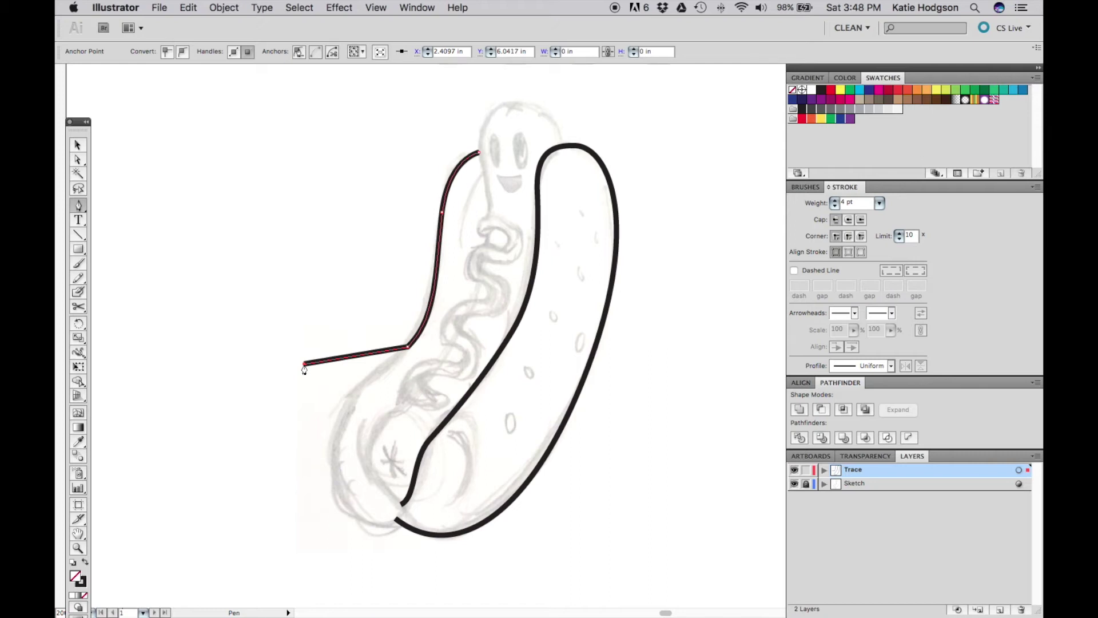
{"action": "key", "text": "super+z"}
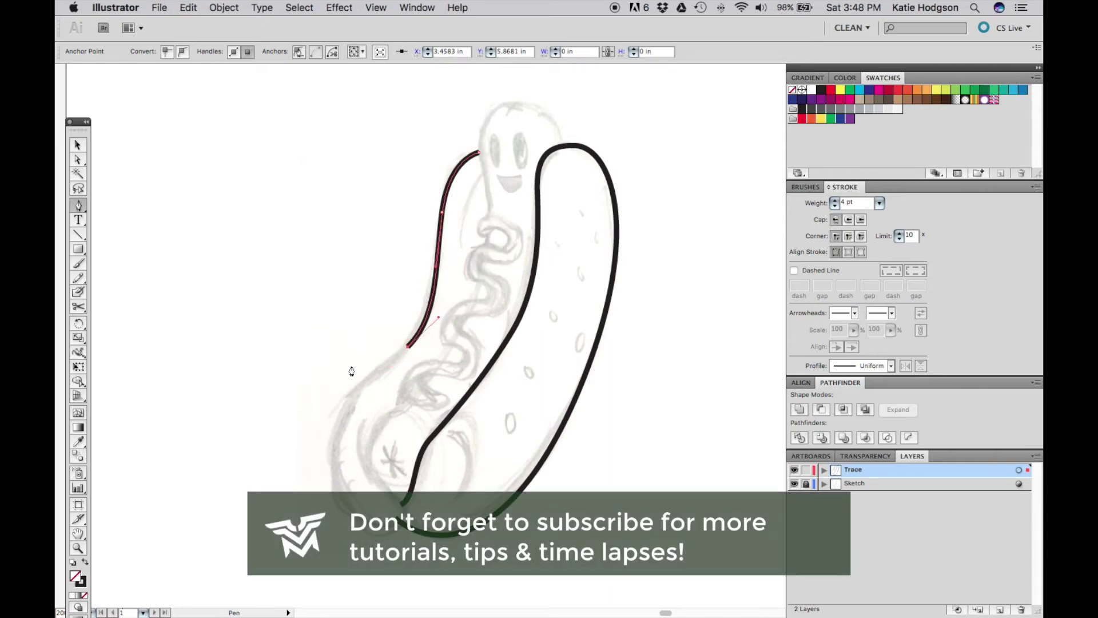
- Pull curve handles from the path's end point and extend it down the bun's lower left edge
{"action": "key", "text": "shift+c"}
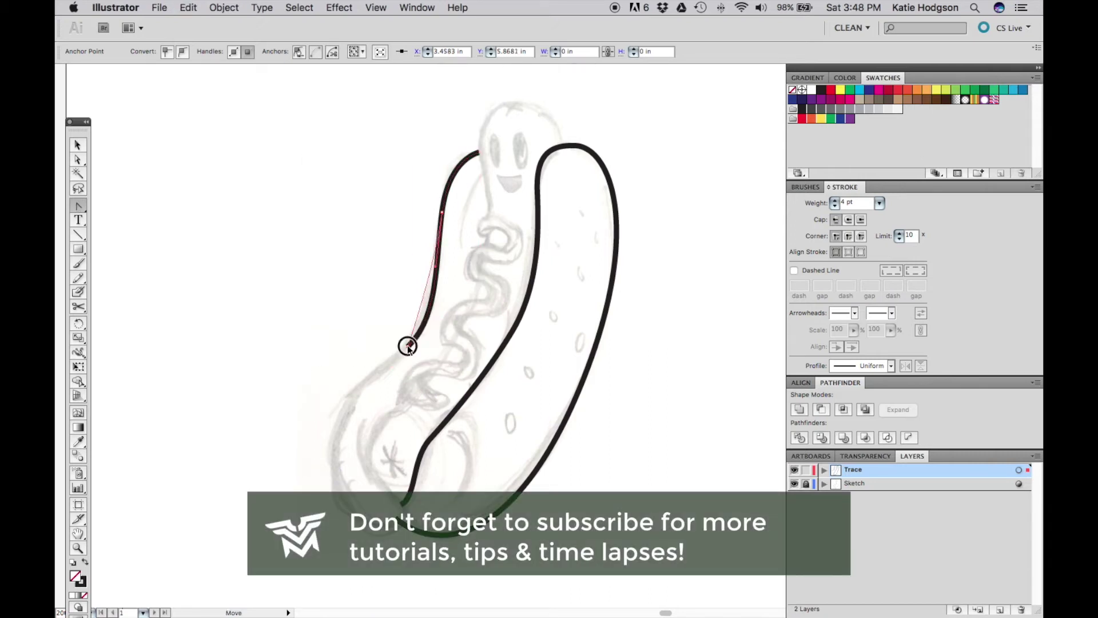
{"action": "left_click_drag", "start_coordinate": [408, 346], "coordinate": [382, 371]}
{"action": "key", "text": "p"}
{"action": "left_click", "coordinate": [408, 346]}
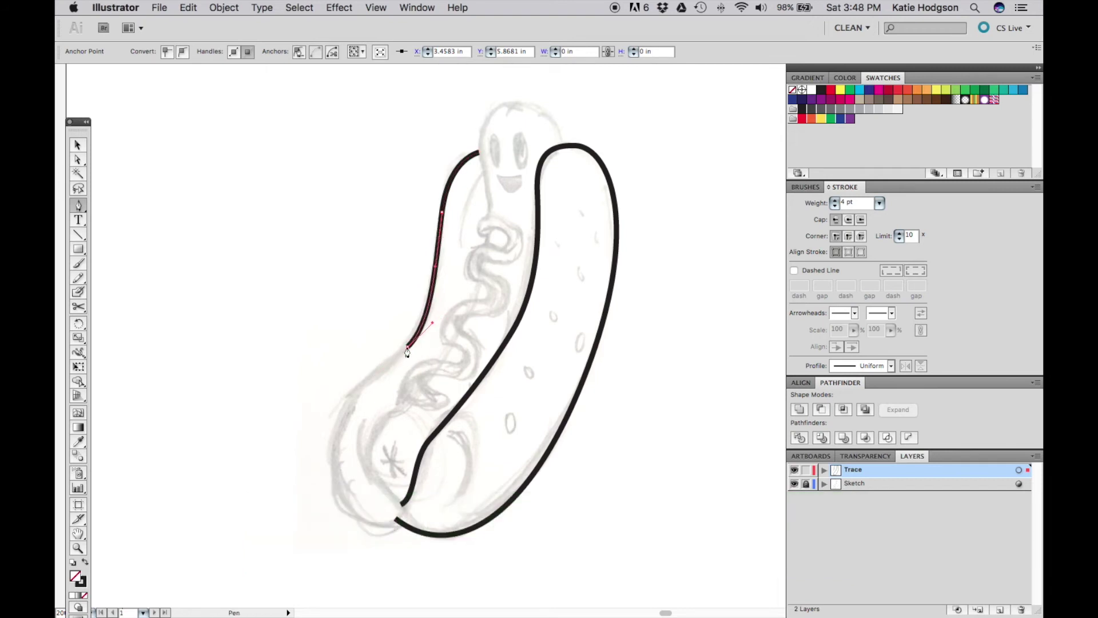
{"action": "left_click_drag", "start_coordinate": [337, 469], "coordinate": [351, 546]}
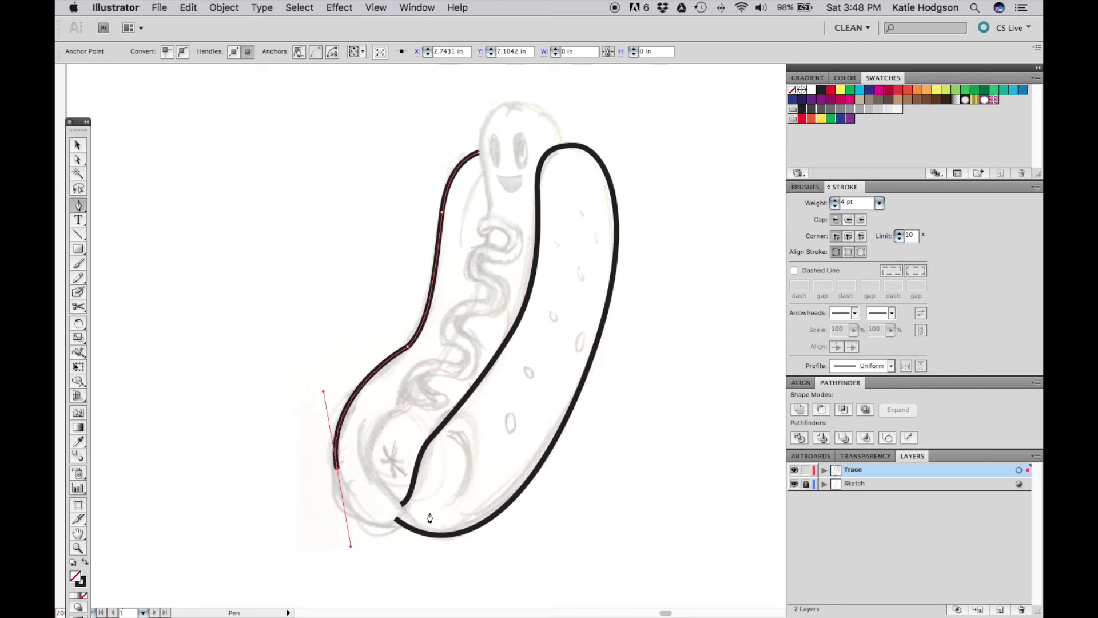
- End the bun line near the sausage's bottom, nudge that end point up-right, and deselect
{"action": "left_click", "coordinate": [394, 533]}
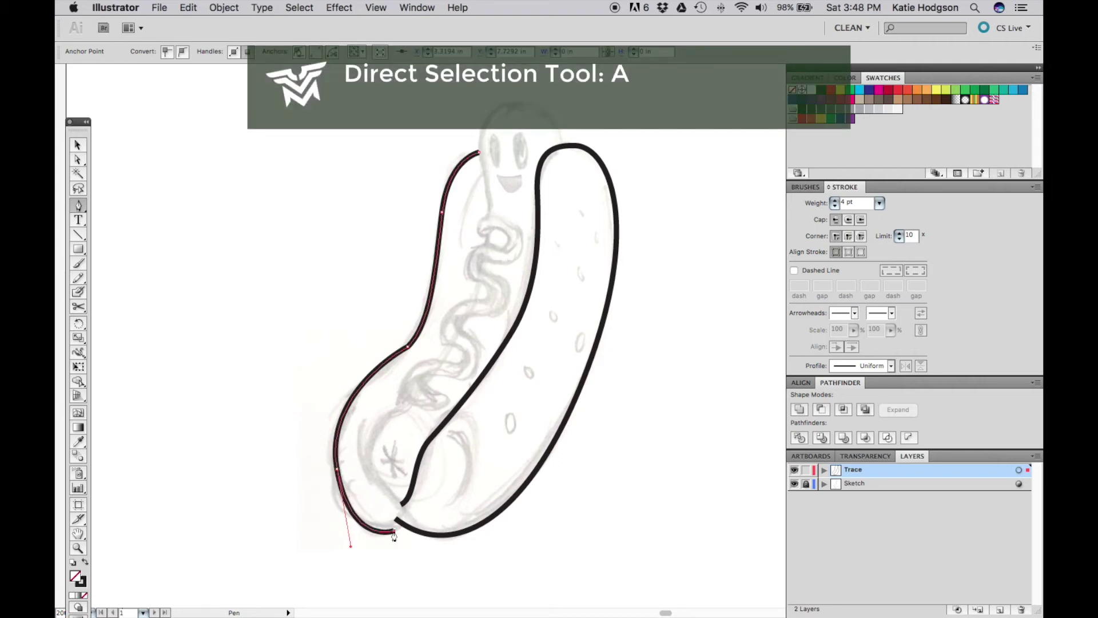
{"action": "key", "text": "a"}
{"action": "left_click_drag", "start_coordinate": [394, 533], "coordinate": [403, 529]}
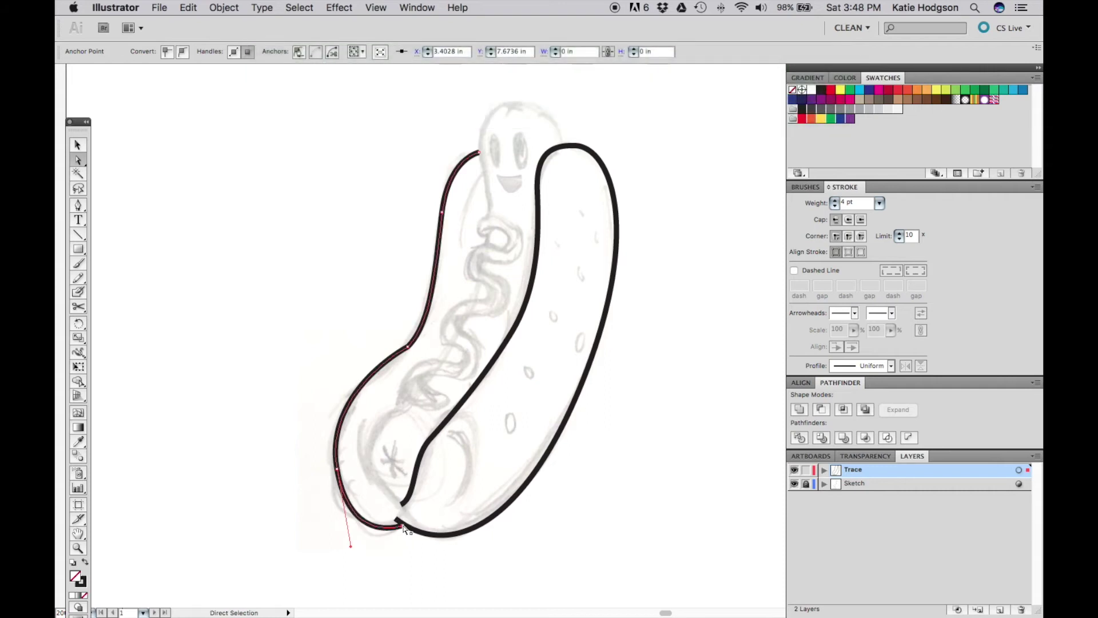
{"action": "left_click", "coordinate": [371, 318]}
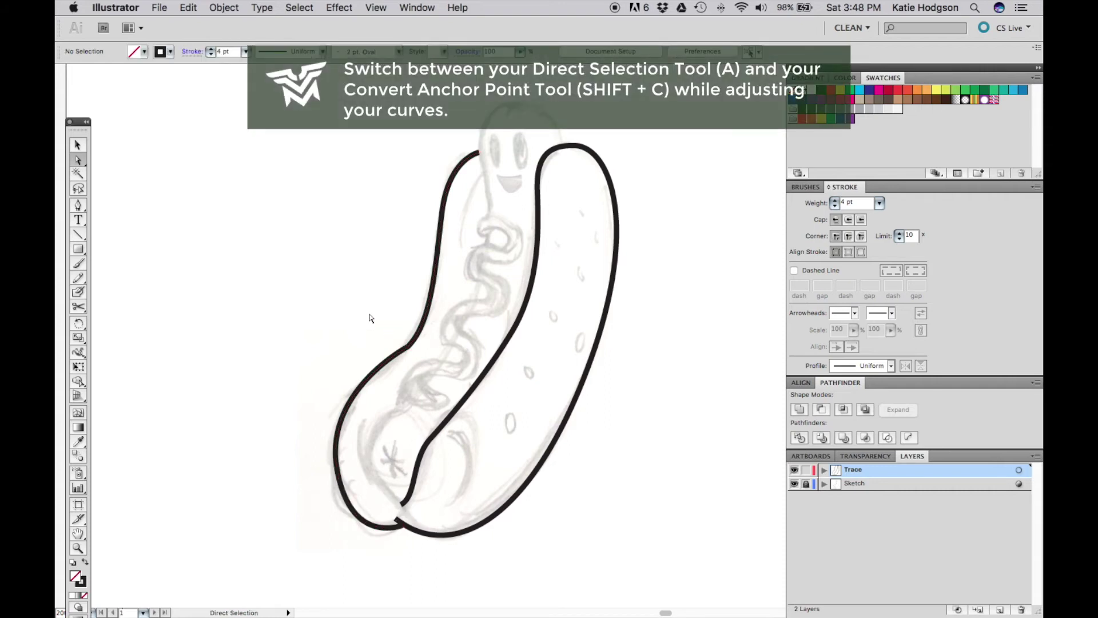
- Drag curve handles from the lower-left anchor and lengthen the lower one to round the bottom bend
{"action": "left_click", "coordinate": [408, 347]}
{"action": "key", "text": "shift+c"}
{"action": "left_click_drag", "start_coordinate": [408, 347], "coordinate": [331, 407]}
{"action": "key", "text": "a"}
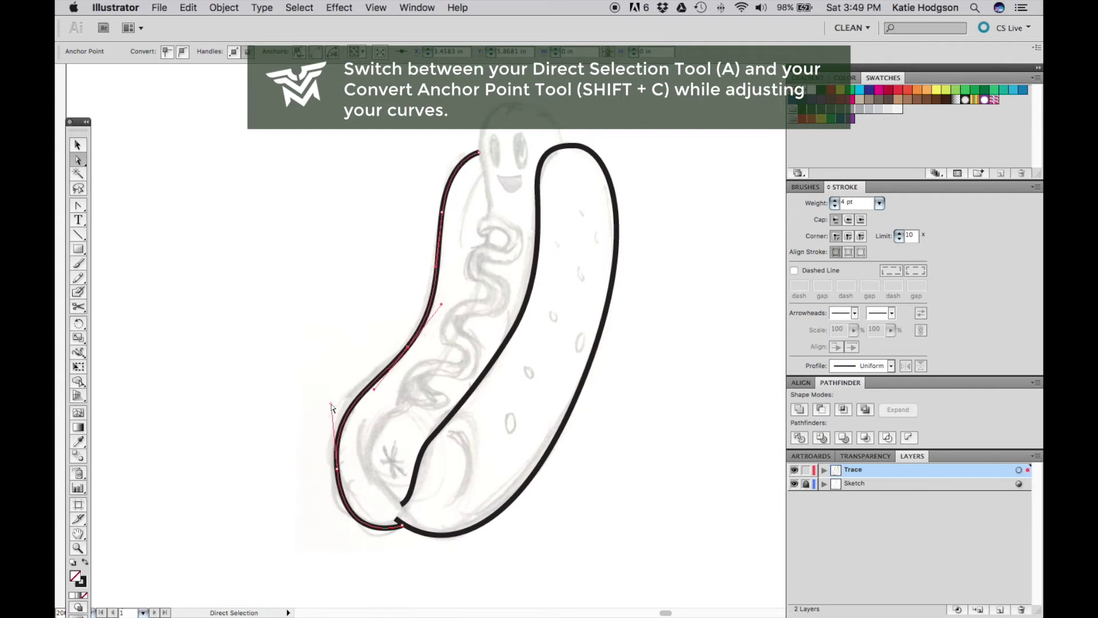
{"action": "left_click_drag", "start_coordinate": [338, 474], "coordinate": [346, 538]}
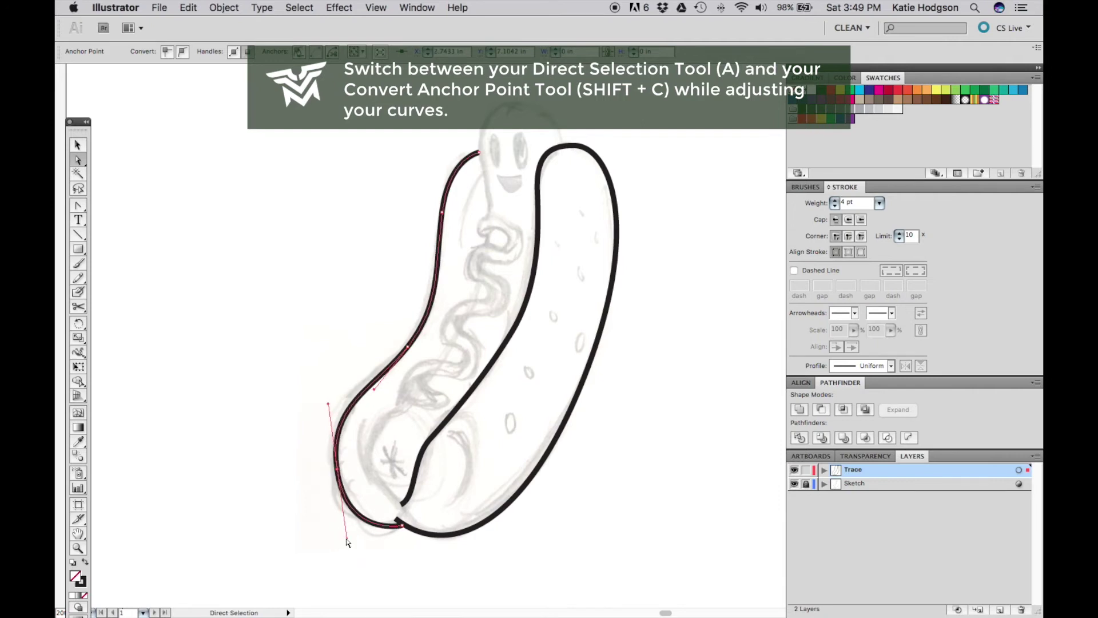
{"action": "left_click", "coordinate": [337, 470]}
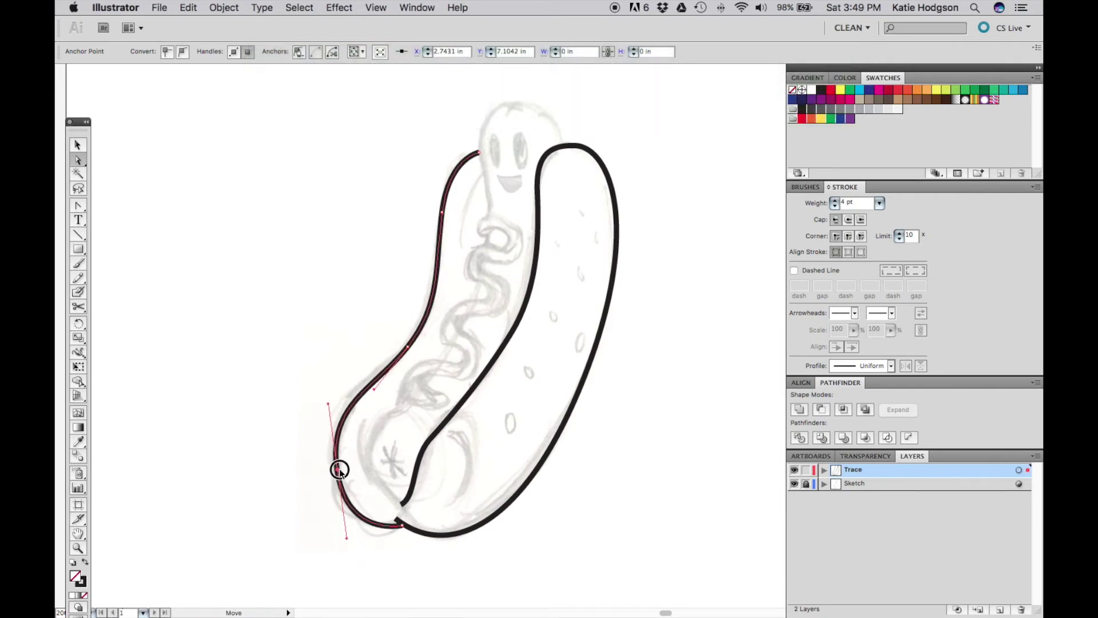
{"action": "key", "text": "Right"}
{"action": "key", "text": "Right"}
{"action": "key", "text": "Right"}
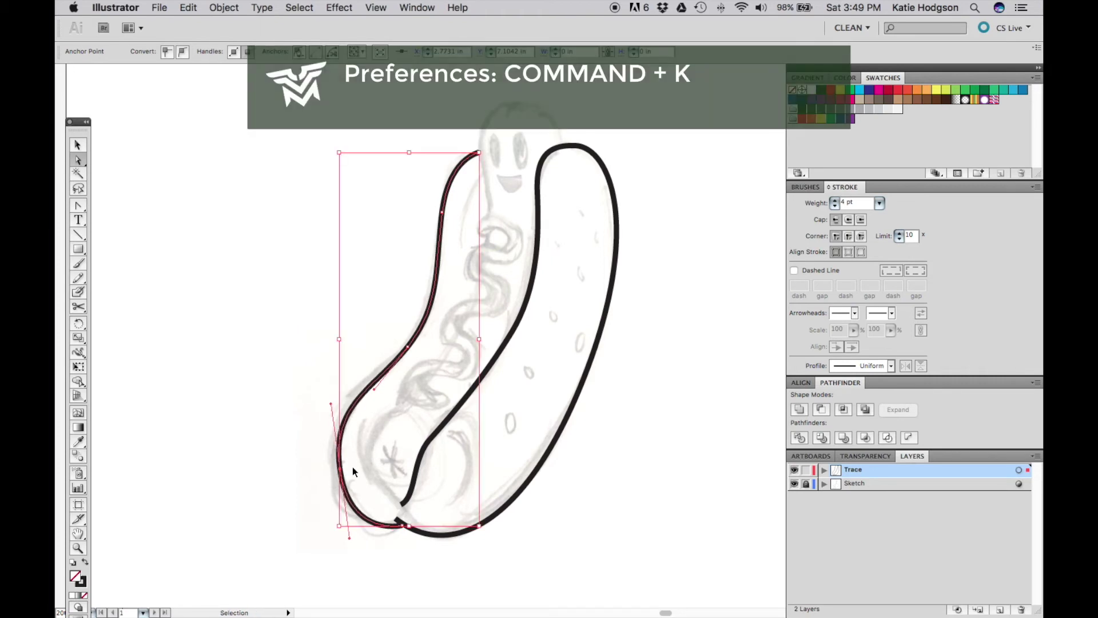
{"action": "key", "text": "super+k"}
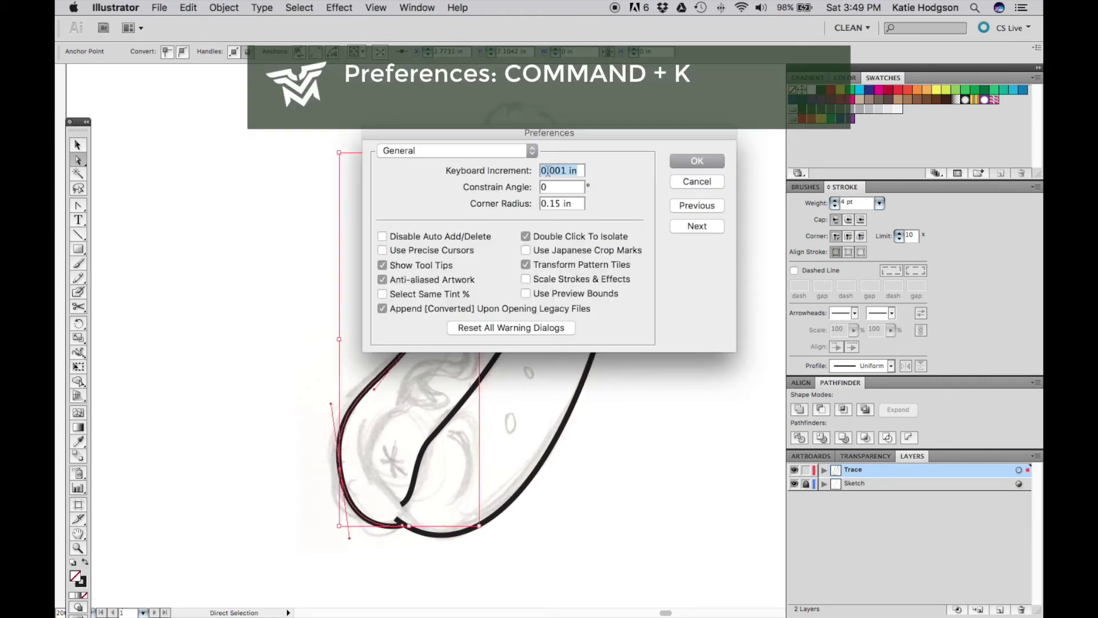
- Close Preferences unchanged, nudge the lower-left anchor two increments left, and deselect the outline
{"action": "left_click", "coordinate": [689, 182]}
{"action": "key", "text": "Left"}
{"action": "key", "text": "Left"}
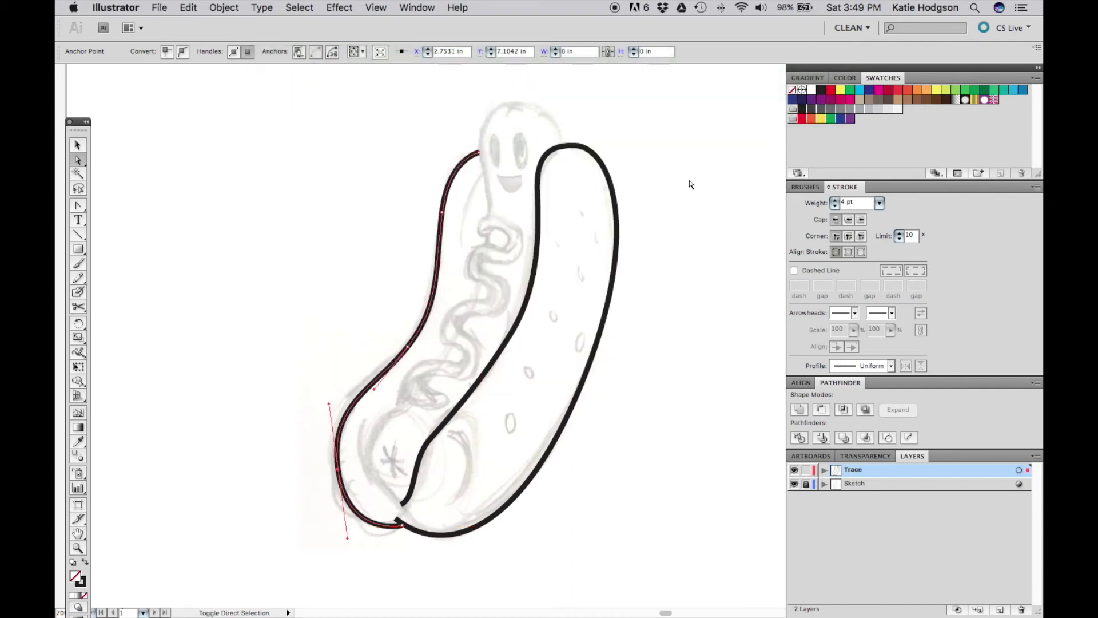
{"action": "key", "text": "Left"}
{"action": "key", "text": "v"}
{"action": "left_click", "coordinate": [683, 190]}
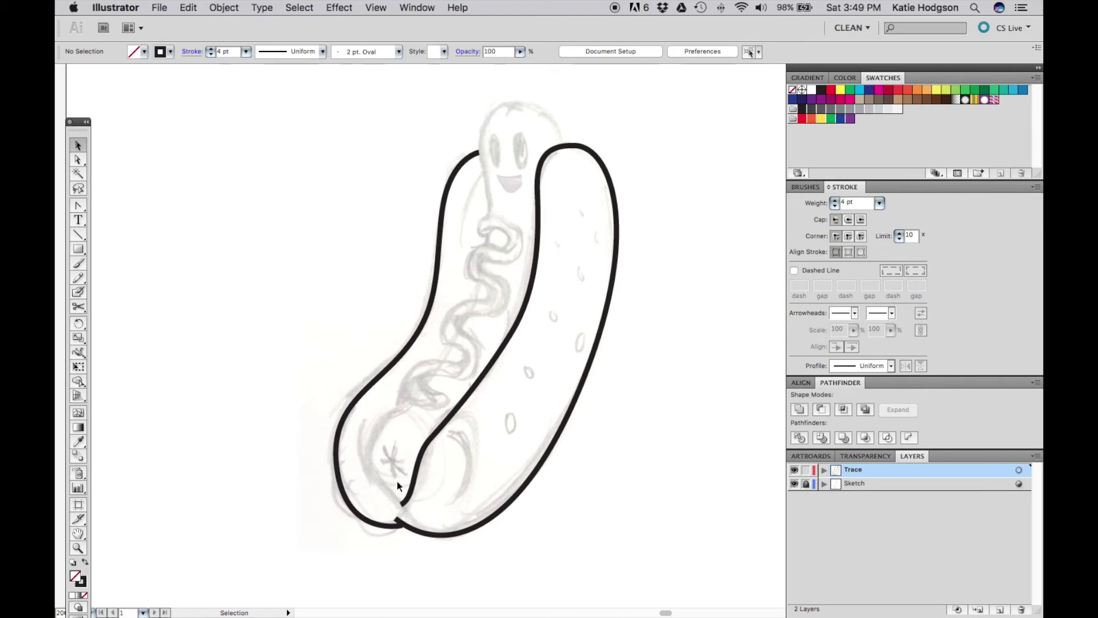
- Pen-click six points from the front bun's top, over the sausage's head, down to the bun's base
{"action": "key", "text": "p"}
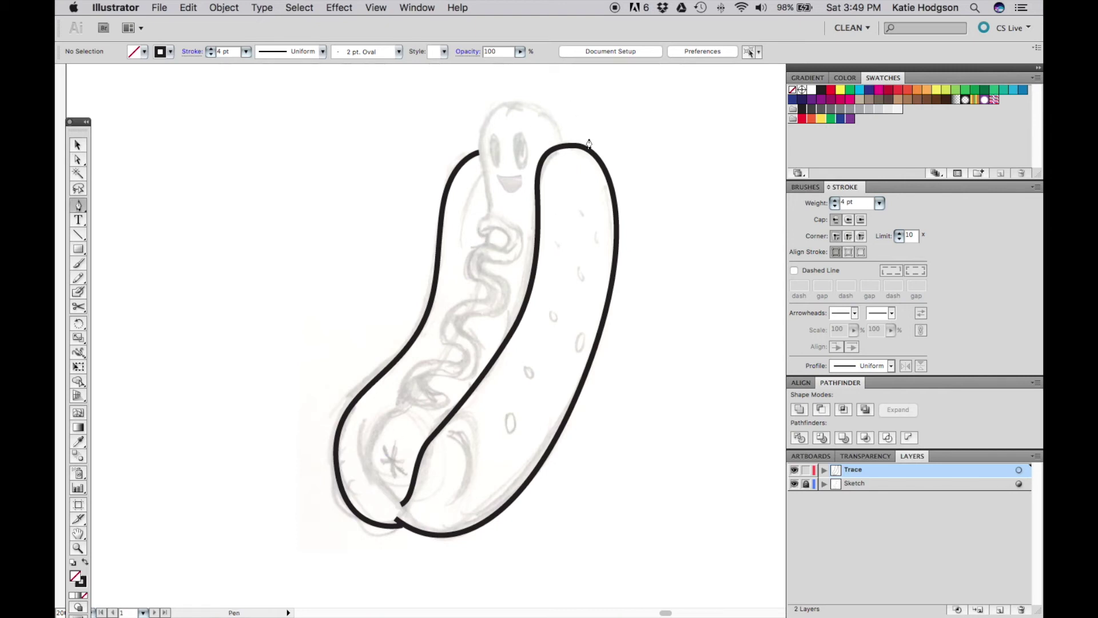
{"action": "left_click", "coordinate": [560, 146]}
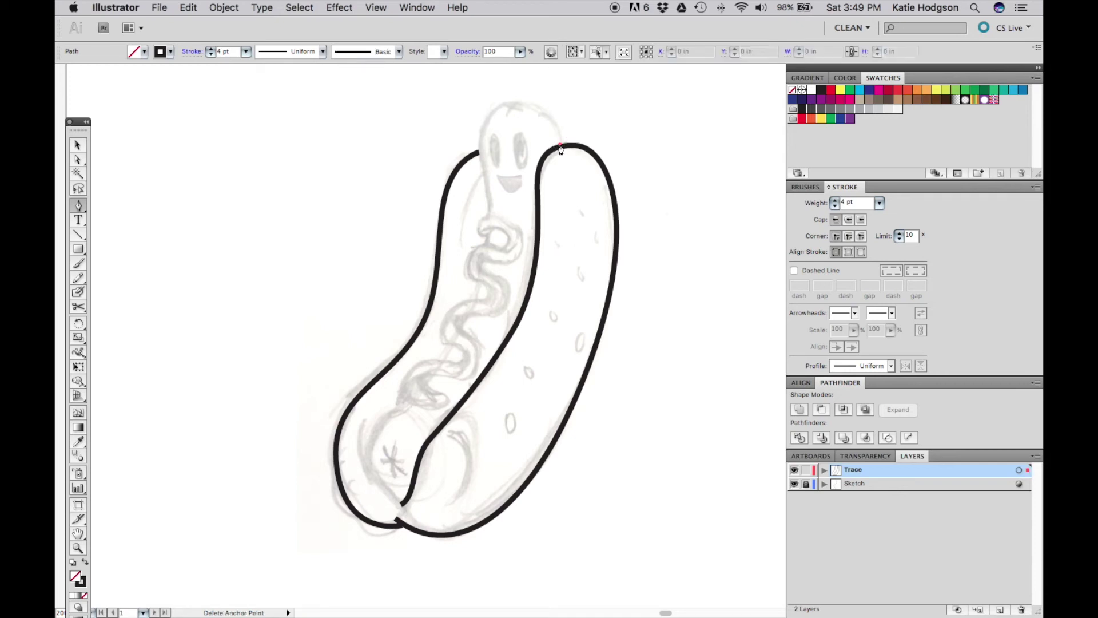
{"action": "left_click", "coordinate": [517, 104]}
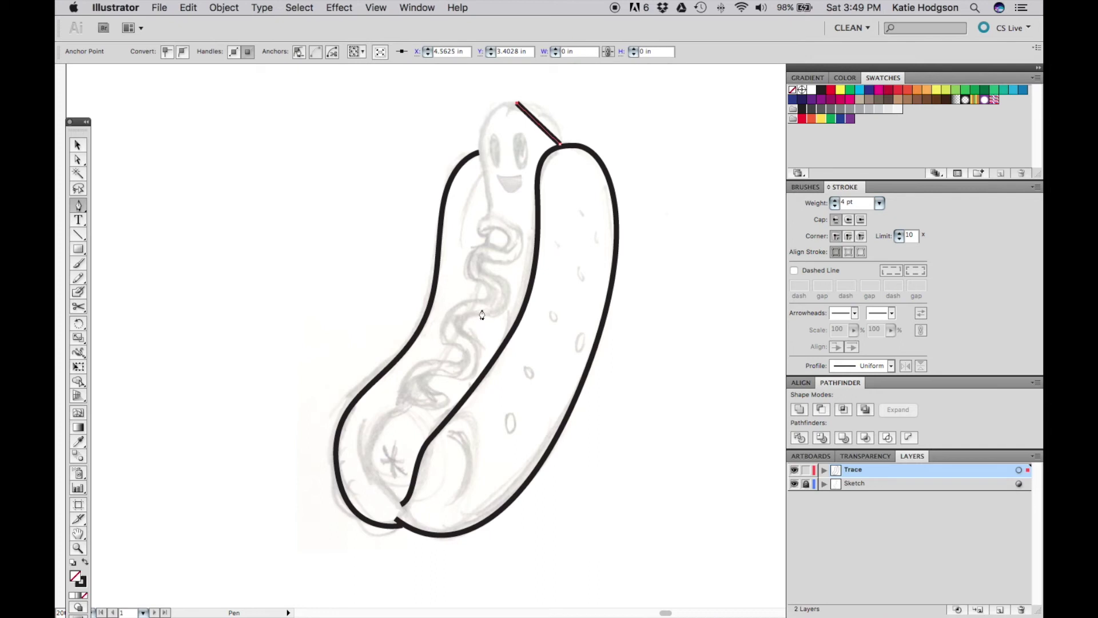
{"action": "left_click", "coordinate": [485, 174]}
{"action": "left_click", "coordinate": [460, 331]}
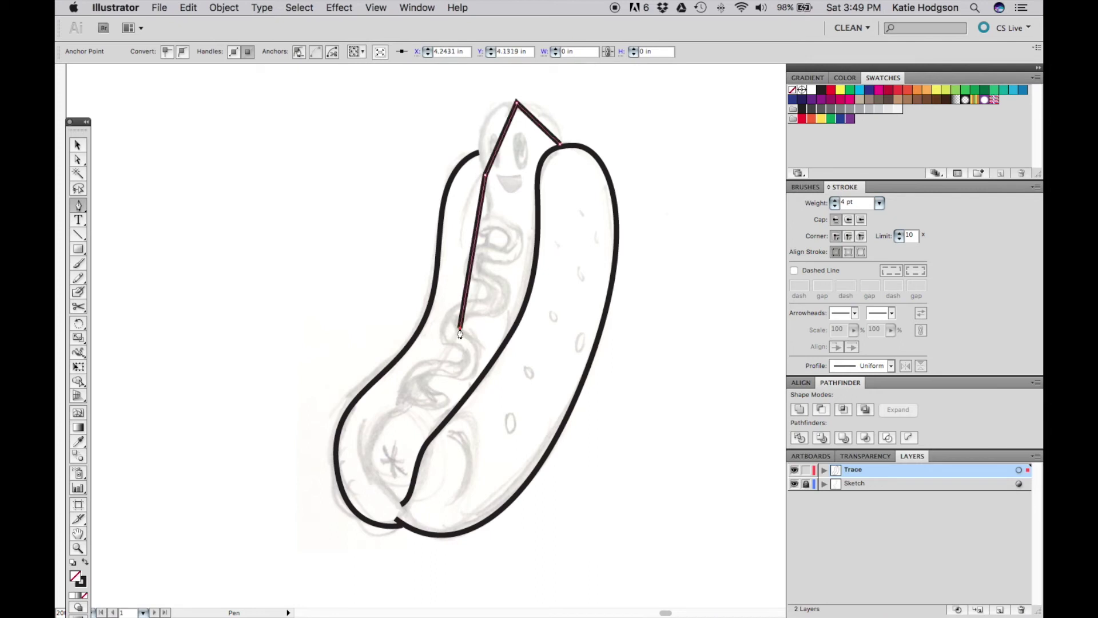
{"action": "left_click", "coordinate": [372, 437]}
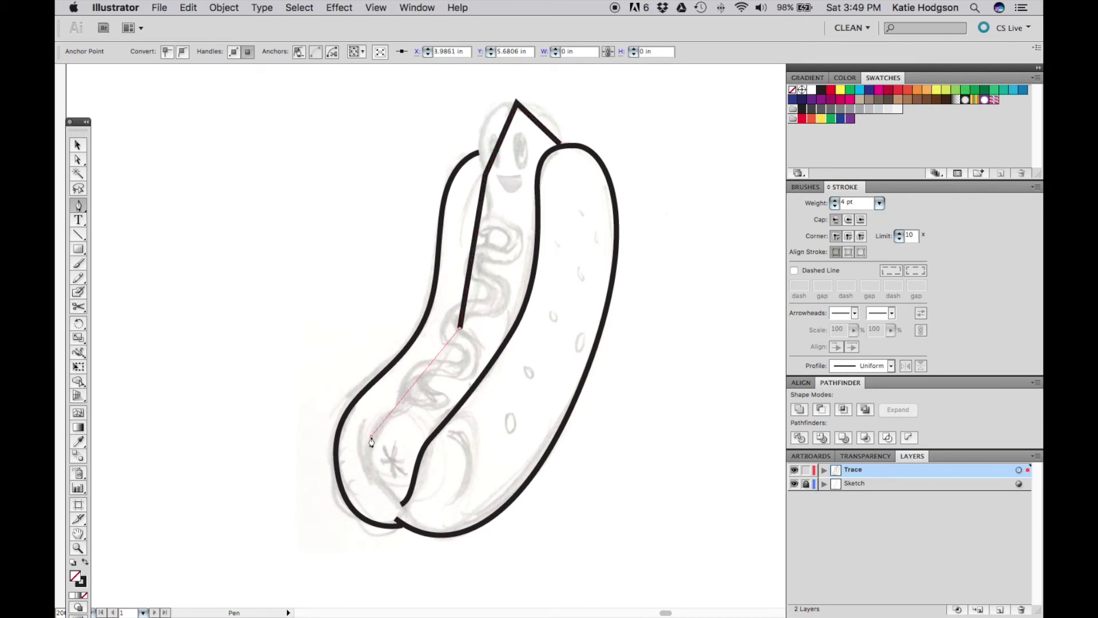
{"action": "left_click", "coordinate": [411, 490]}
- Convert the corner points into smooth curves at the head, left side, lower bend and bottom end
{"action": "key", "text": "shift+c"}
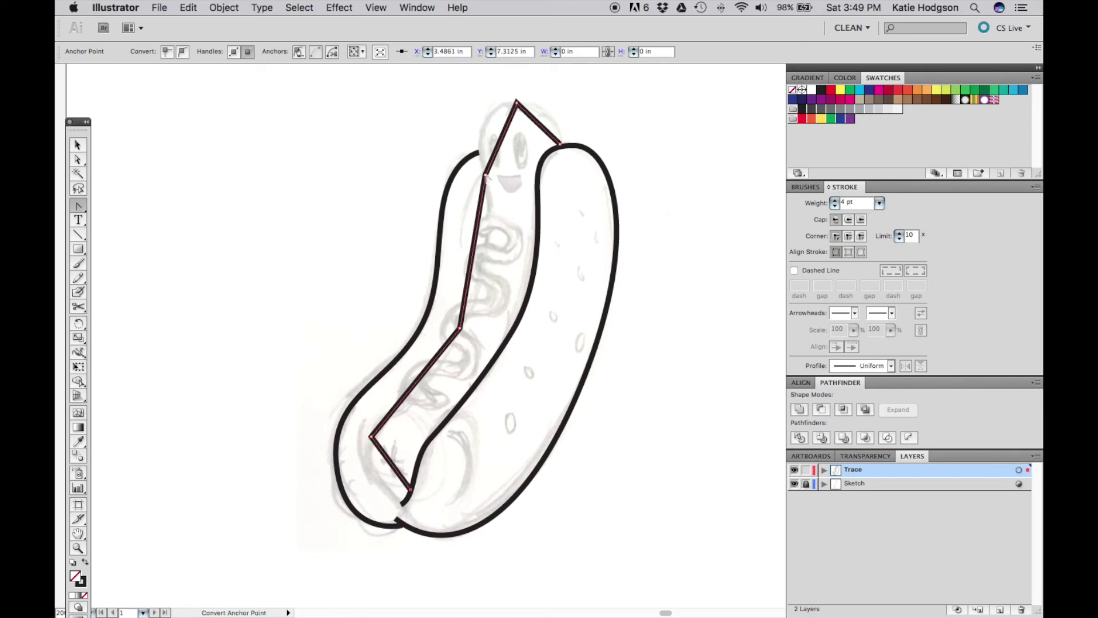
{"action": "left_click_drag", "start_coordinate": [486, 175], "coordinate": [498, 238]}
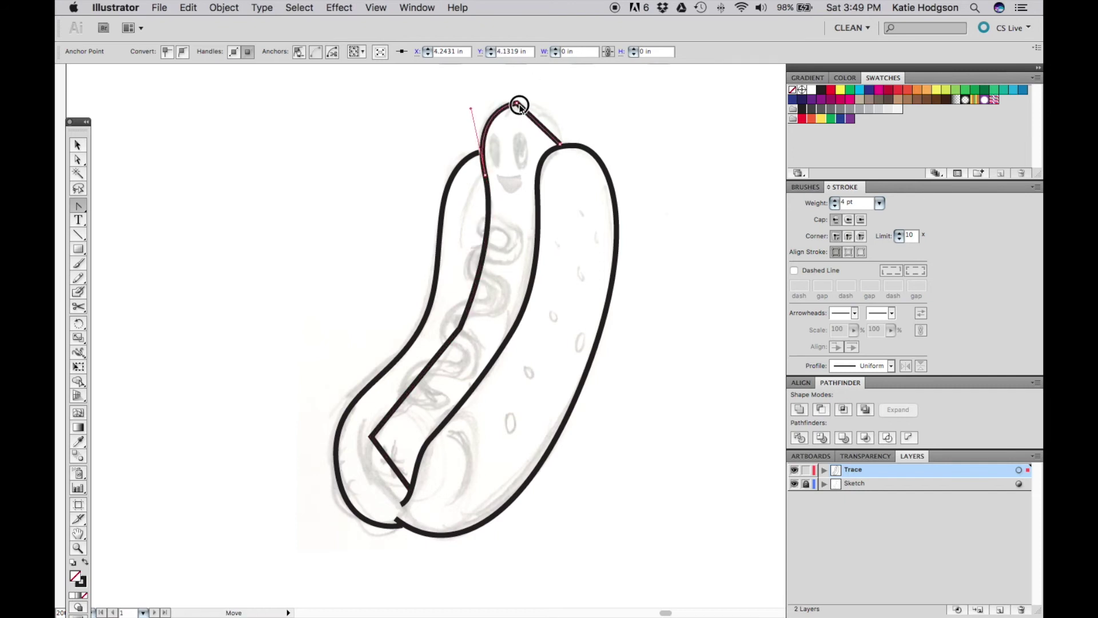
{"action": "left_click_drag", "start_coordinate": [520, 105], "coordinate": [495, 109]}
{"action": "left_click_drag", "start_coordinate": [560, 146], "coordinate": [557, 116]}
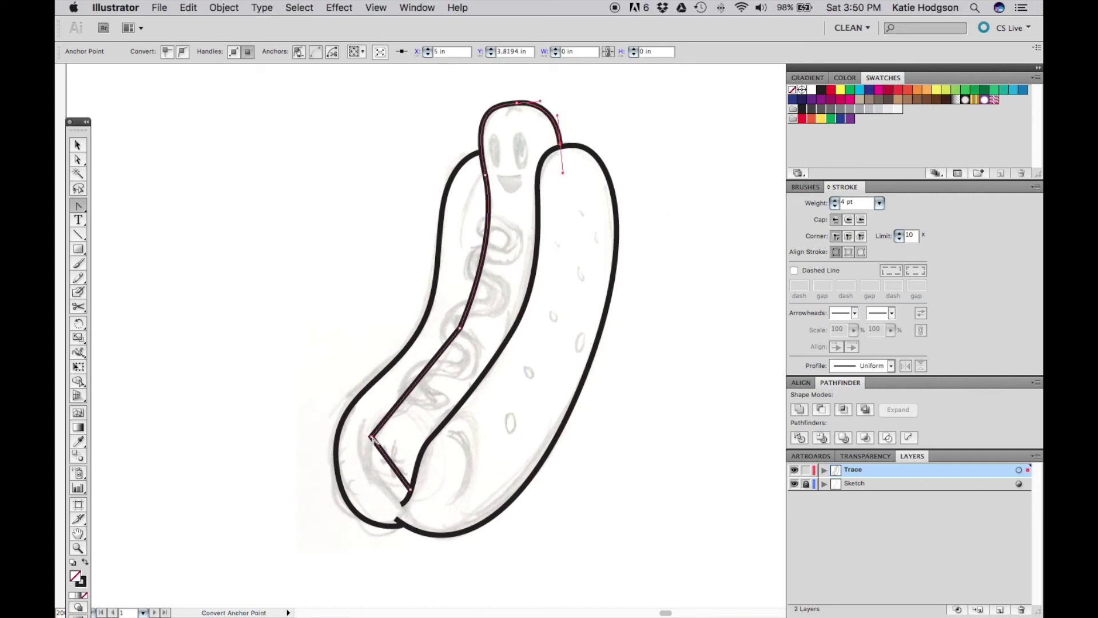
{"action": "left_click_drag", "start_coordinate": [371, 437], "coordinate": [364, 462]}
{"action": "left_click_drag", "start_coordinate": [409, 489], "coordinate": [452, 479]}
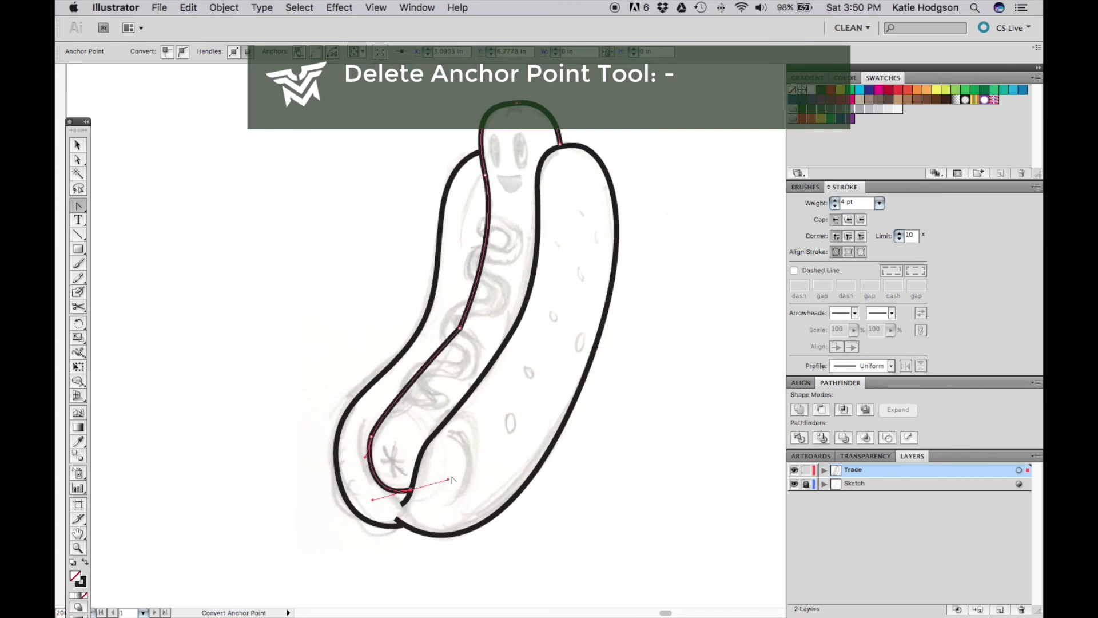
- Delete the extra left-side point, then smooth the left side's handle and shift its anchor to the sketch
{"action": "key", "text": "a"}
{"action": "key", "text": "minus"}
{"action": "left_click", "coordinate": [461, 330]}
{"action": "key", "text": "a"}
{"action": "left_click_drag", "start_coordinate": [499, 247], "coordinate": [502, 344]}
{"action": "left_click_drag", "start_coordinate": [487, 178], "coordinate": [483, 175]}
- Raise the top curve and reshape the lower-left bend, moving its anchor up to match the sketch
{"action": "left_click", "coordinate": [512, 104]}
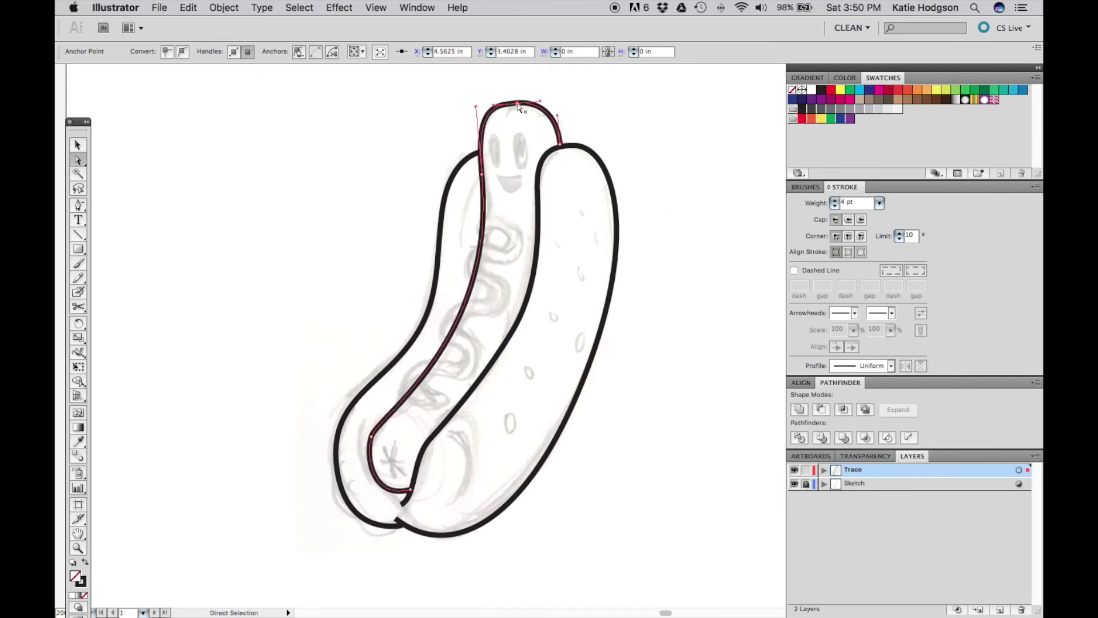
{"action": "left_click_drag", "start_coordinate": [515, 103], "coordinate": [517, 99]}
{"action": "left_click", "coordinate": [411, 490]}
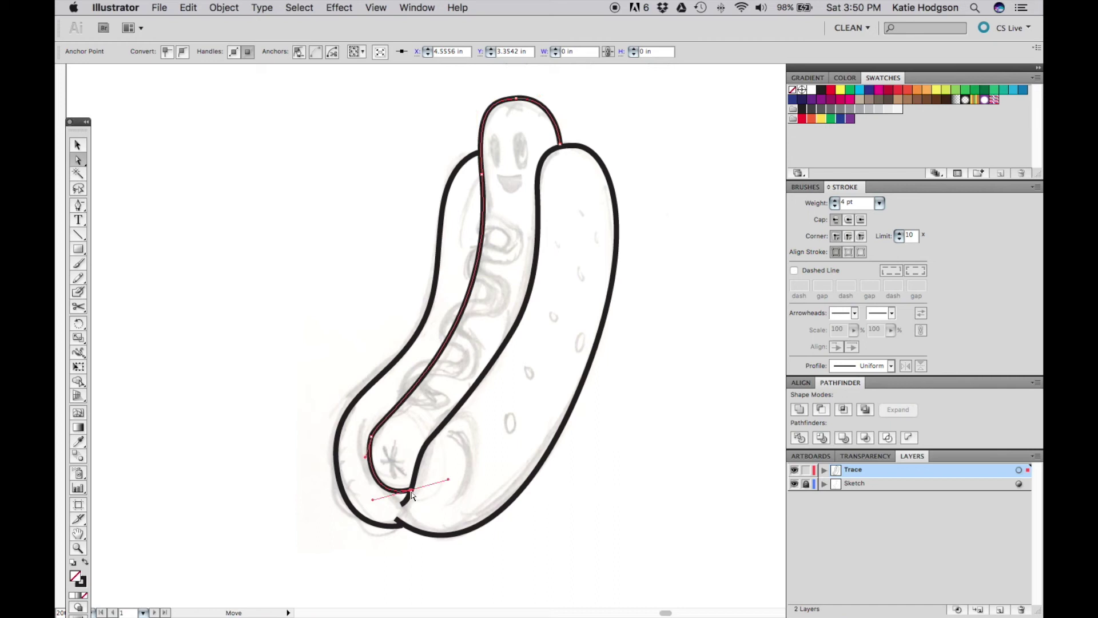
{"action": "left_click", "coordinate": [372, 436]}
{"action": "left_click_drag", "start_coordinate": [372, 499], "coordinate": [362, 508]}
{"action": "left_click", "coordinate": [367, 448]}
{"action": "left_click_drag", "start_coordinate": [366, 447], "coordinate": [393, 405]}
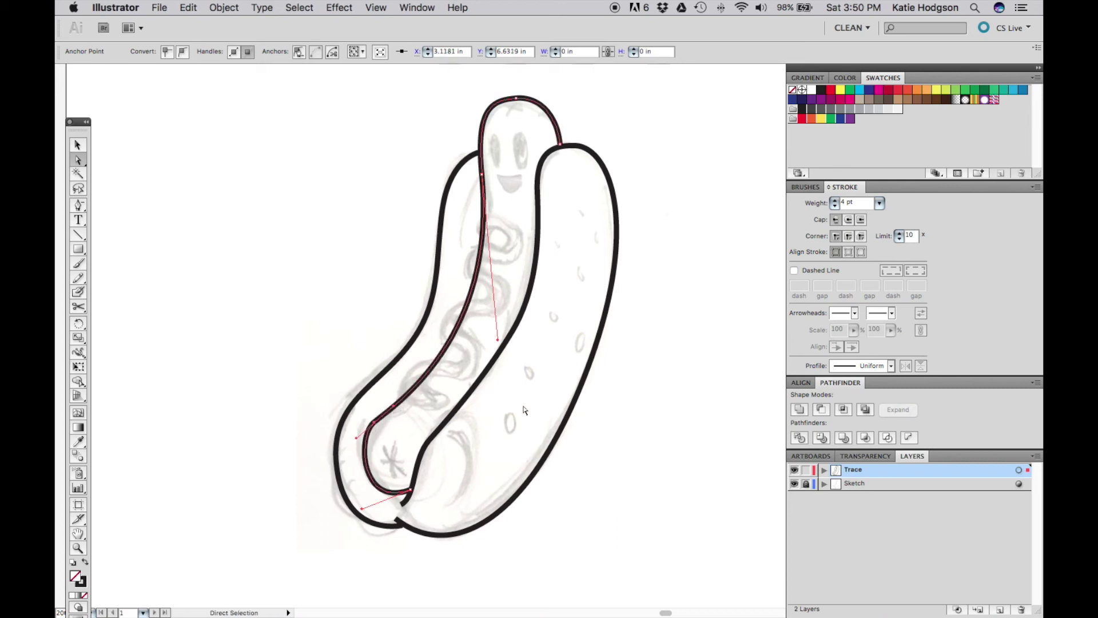
{"action": "left_click", "coordinate": [613, 486]}
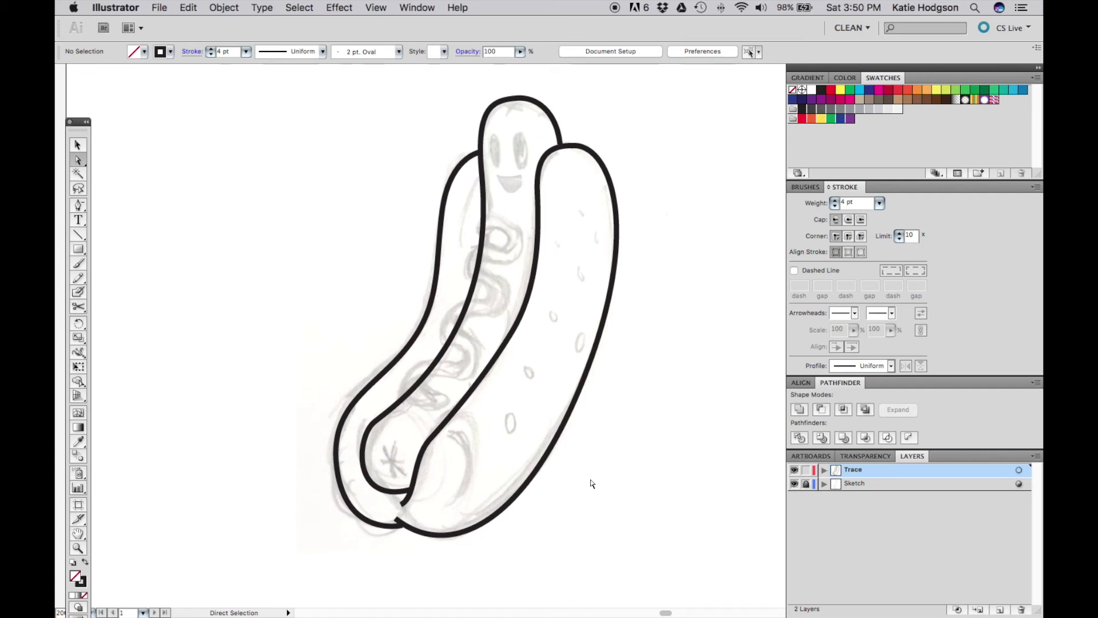
- Draw a short curved inner line on the front bun and give it a tapered width profile
{"action": "key", "text": "p"}
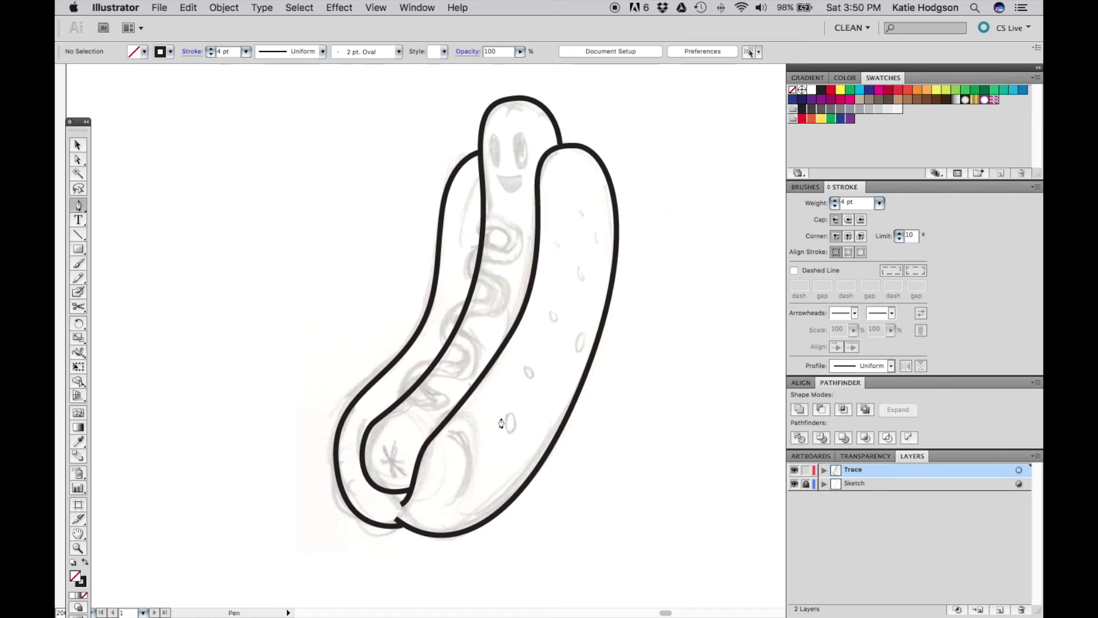
{"action": "left_click", "coordinate": [453, 436]}
{"action": "left_click_drag", "start_coordinate": [452, 505], "coordinate": [412, 545]}
{"action": "key", "text": "v"}
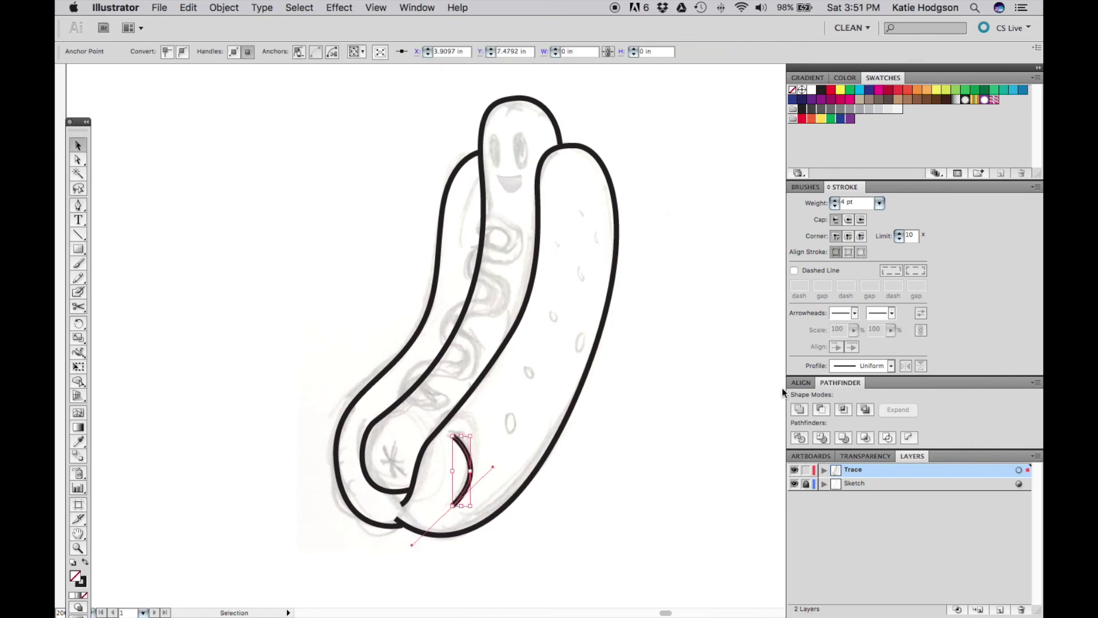
{"action": "left_click", "coordinate": [891, 366]}
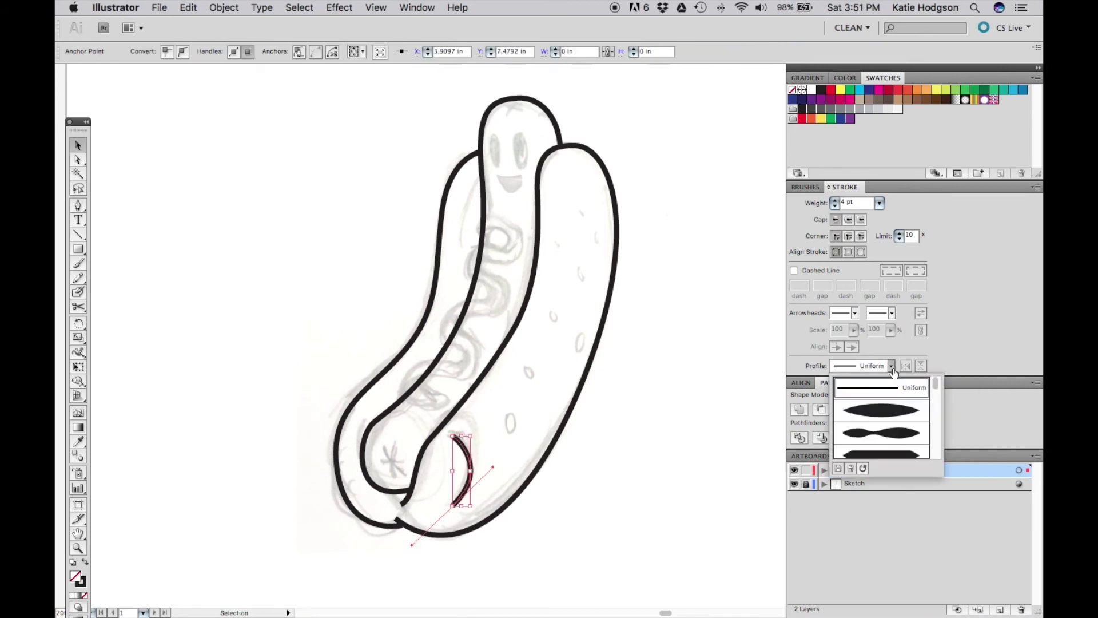
{"action": "left_click", "coordinate": [889, 415]}
{"action": "left_click", "coordinate": [644, 456]}
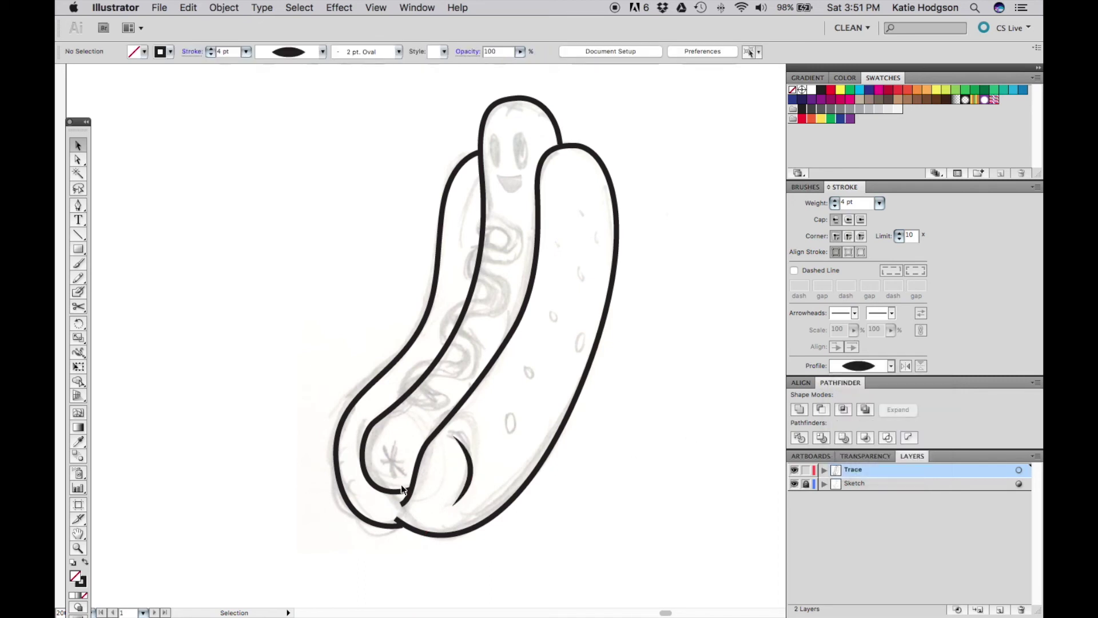
- Draw a curve around the sausage's bottom, stroke it 4 pt, and taper both ends
{"action": "key", "text": "p"}
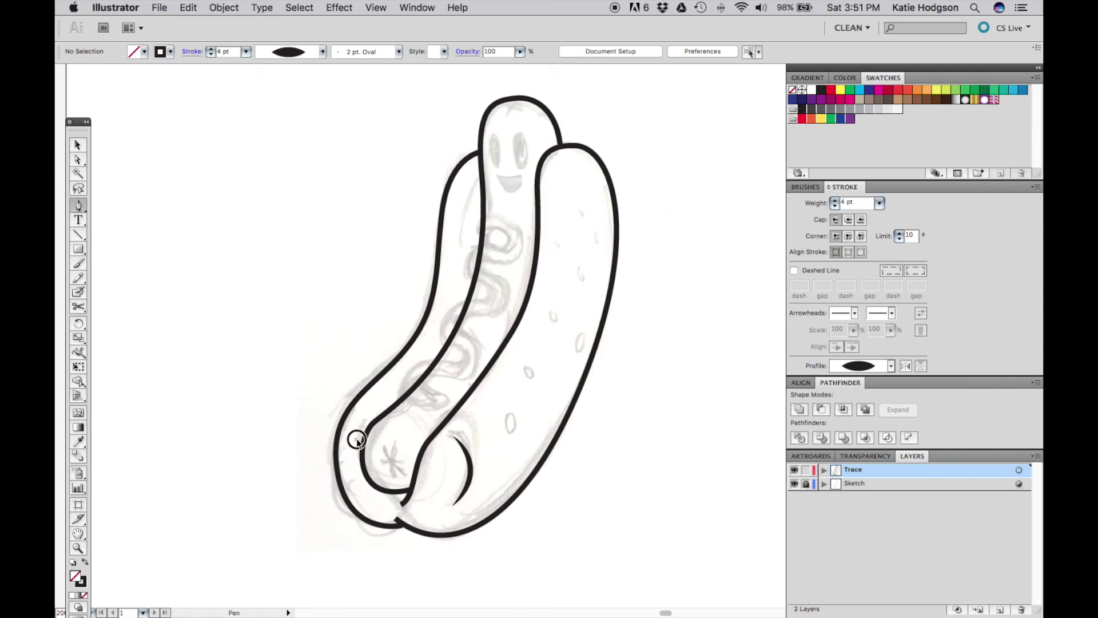
{"action": "left_click", "coordinate": [356, 439]}
{"action": "left_click_drag", "start_coordinate": [411, 494], "coordinate": [479, 480]}
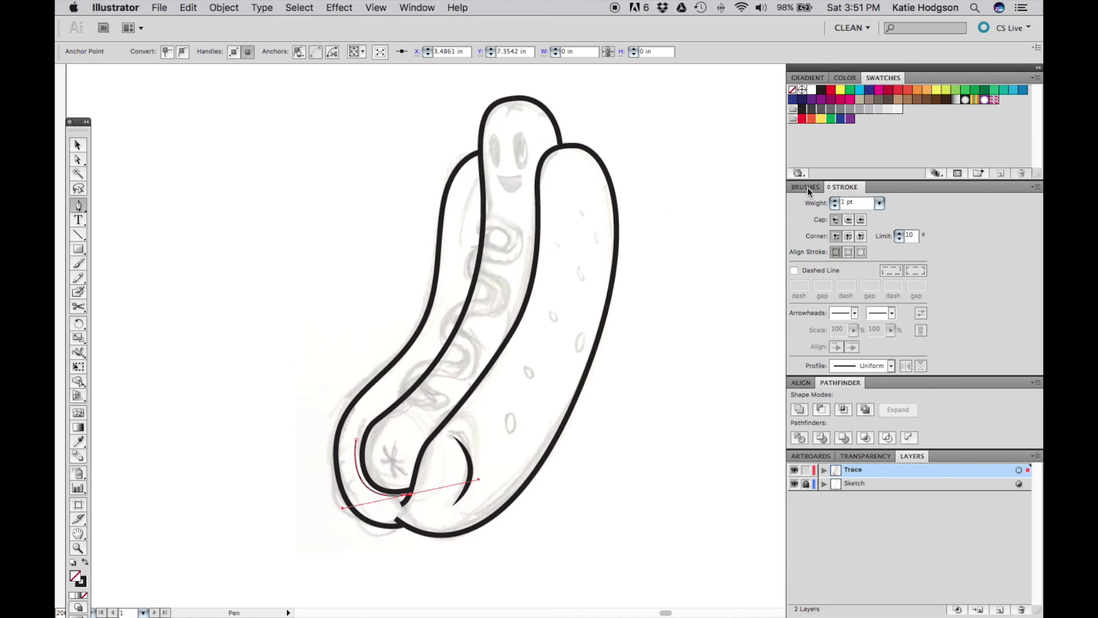
{"action": "left_click", "coordinate": [835, 201]}
{"action": "left_click", "coordinate": [835, 201]}
{"action": "left_click", "coordinate": [835, 201]}
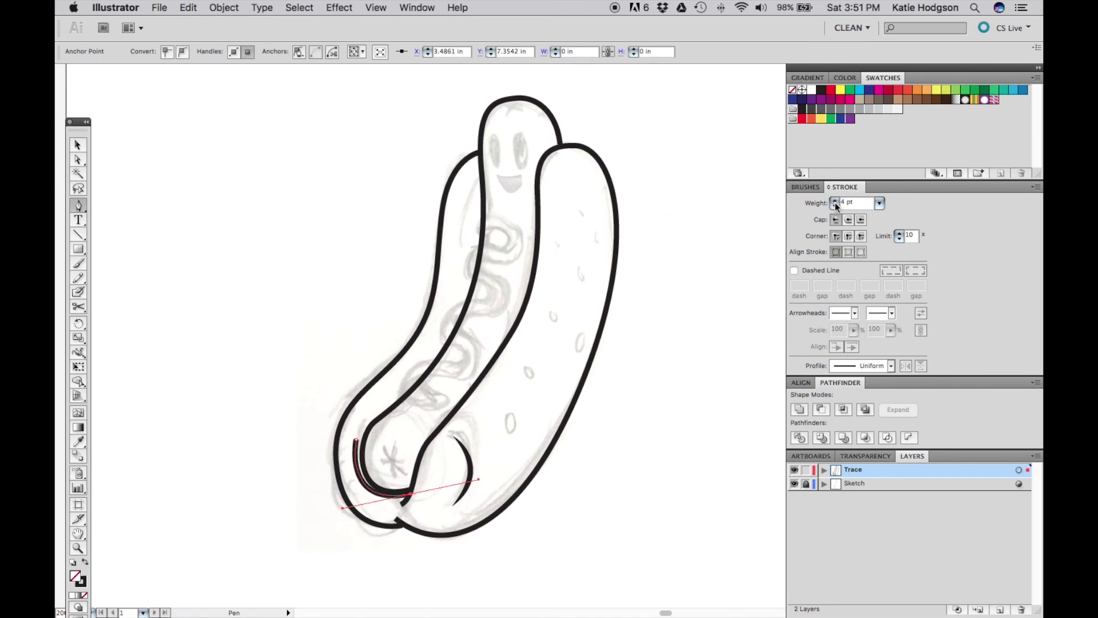
{"action": "left_click", "coordinate": [891, 367]}
{"action": "left_click", "coordinate": [876, 416]}
- Nudge the tapered curve's bottom anchor slightly lower with Direct Selection
{"action": "key", "text": "a"}
{"action": "left_click_drag", "start_coordinate": [409, 494], "coordinate": [411, 492]}
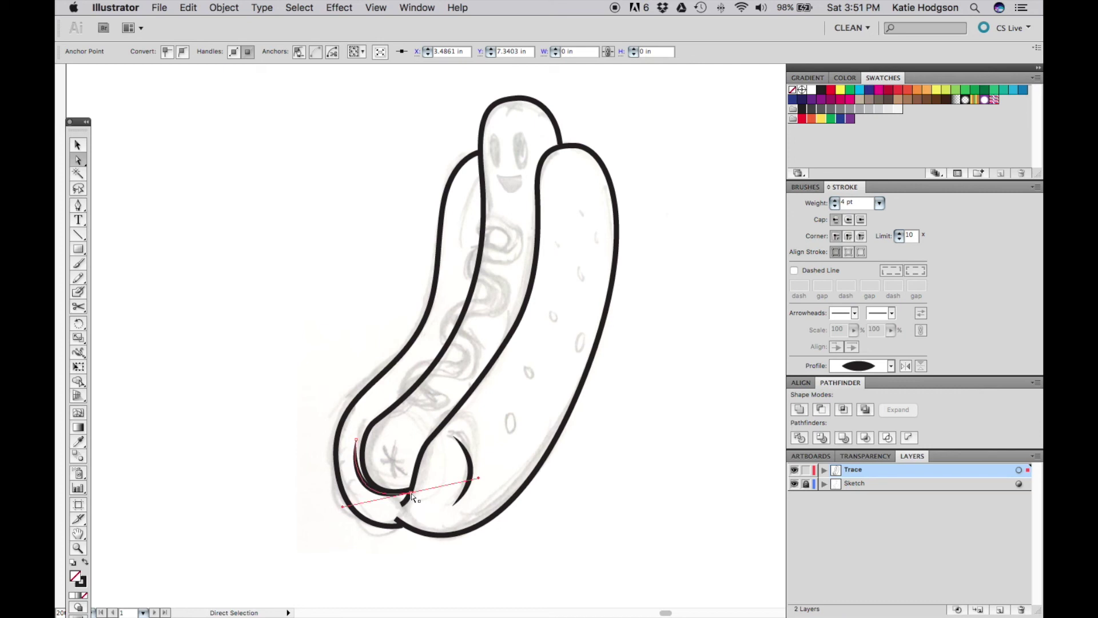
{"action": "key", "text": "ctrl+z"}
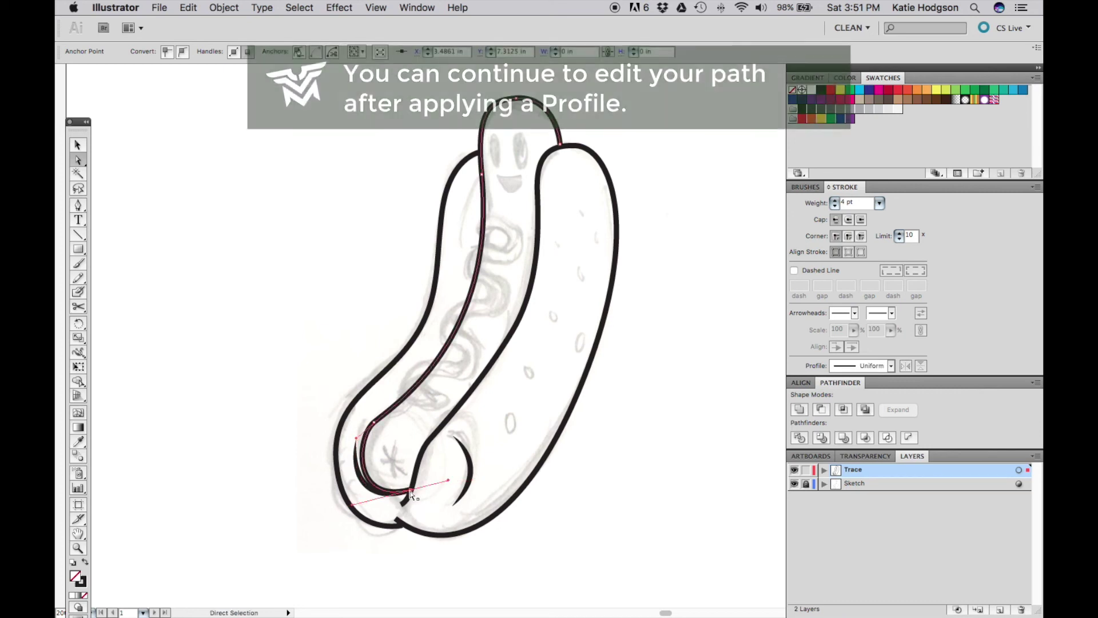
{"action": "key", "text": "v"}
{"action": "scroll", "coordinate": [347, 557], "scroll_direction": "left", "scroll_amount": 5}
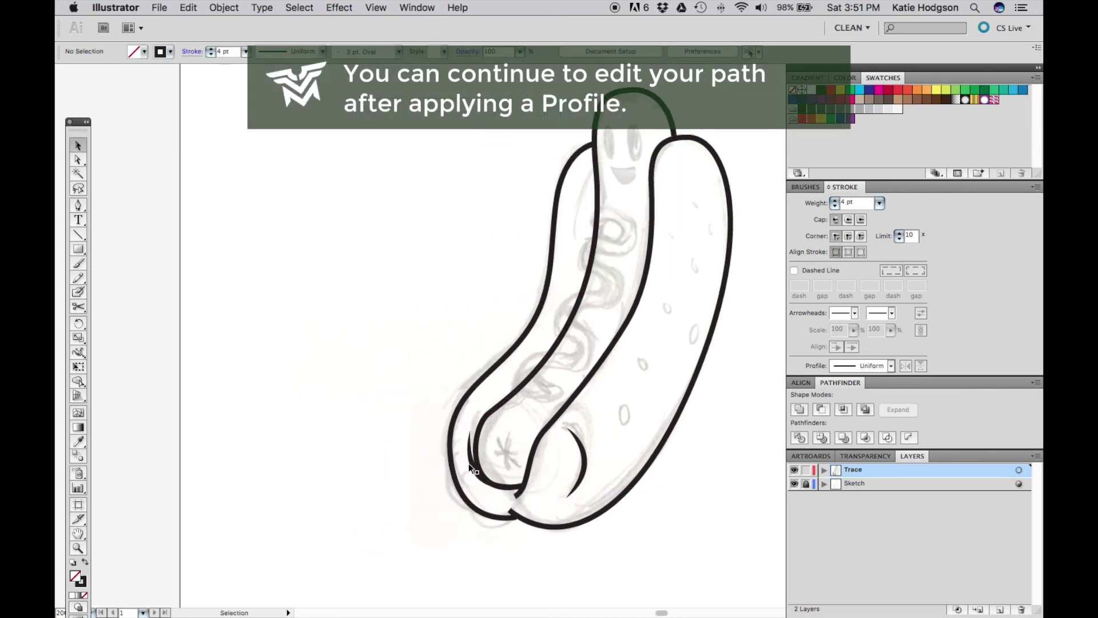
{"action": "key", "text": "ctrl+shift+z"}
{"action": "key", "text": "a"}
{"action": "left_click", "coordinate": [523, 489]}
{"action": "left_click_drag", "start_coordinate": [523, 489], "coordinate": [524, 490]}
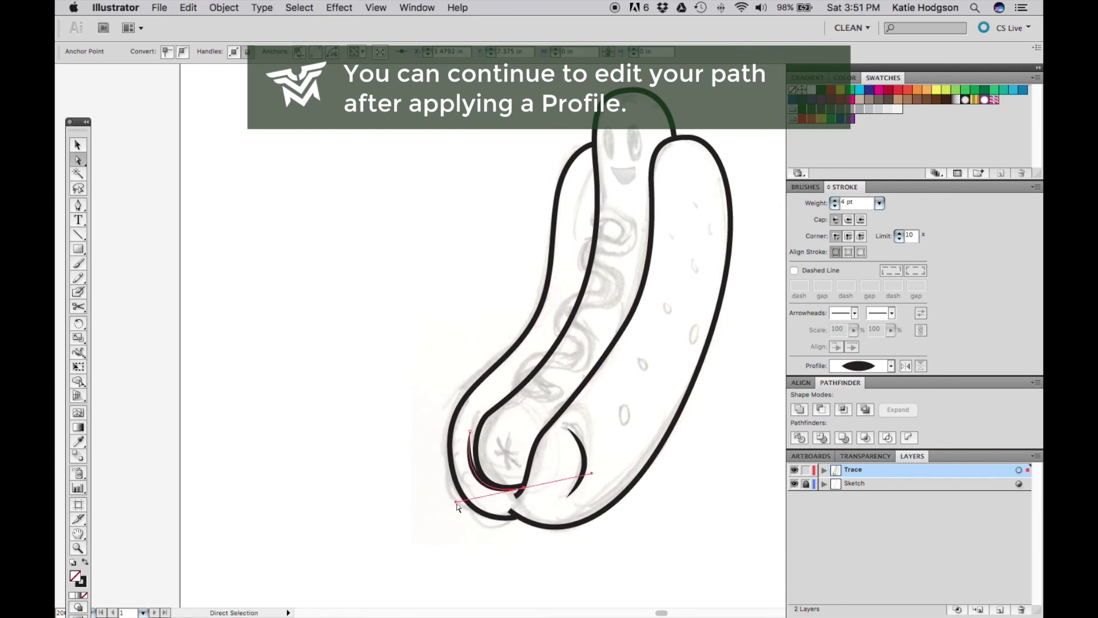
{"action": "left_click", "coordinate": [410, 502]}
- Draw a horizontal sample line left of the hot dog and give it an elliptical width profile
{"action": "key", "text": "p"}
{"action": "left_click", "coordinate": [278, 330]}
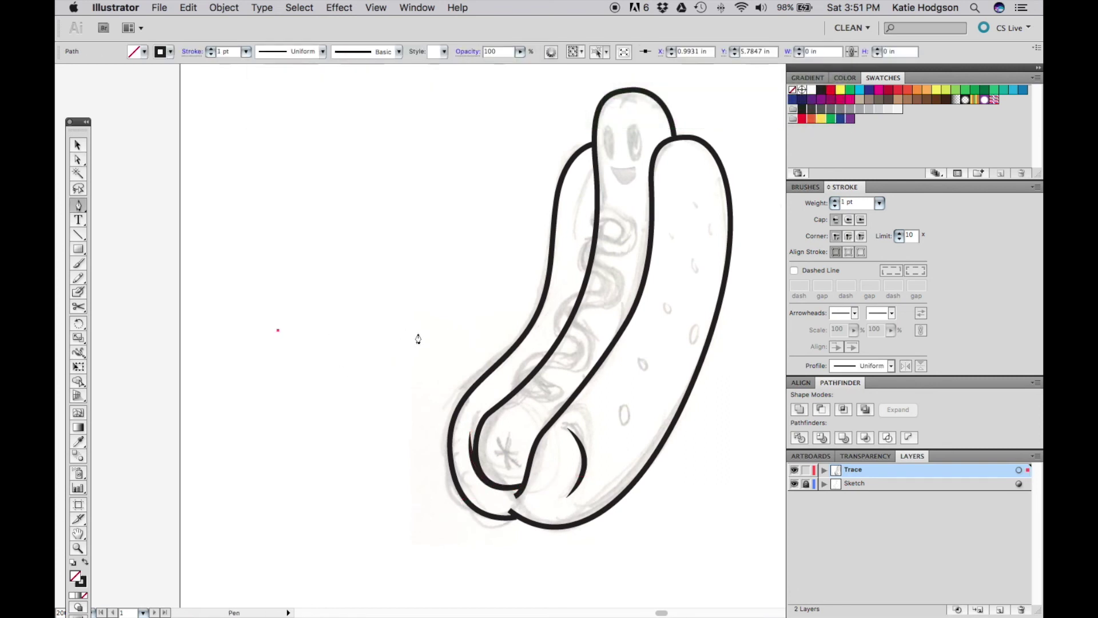
{"action": "left_click", "coordinate": [424, 330], "text": "shift"}
{"action": "key", "text": "v"}
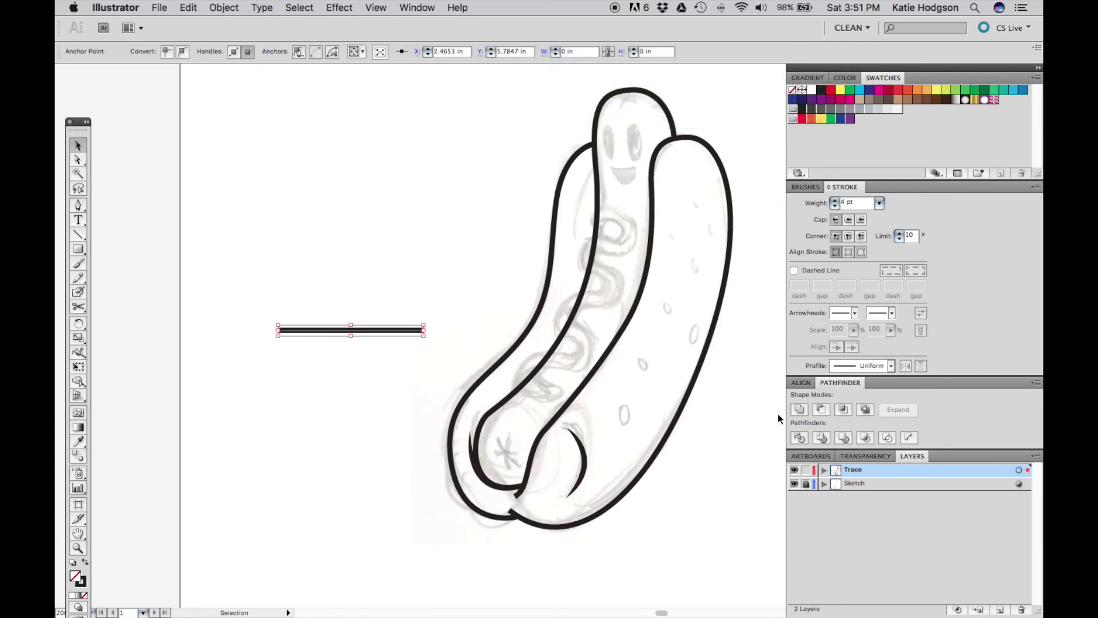
{"action": "left_click", "coordinate": [891, 366]}
{"action": "left_click", "coordinate": [861, 407]}
- Copy the line downward three times with double-bulge, tapered and triangular width profiles
{"action": "left_click_drag", "start_coordinate": [383, 331], "coordinate": [383, 353]}
{"action": "left_click", "coordinate": [890, 368]}
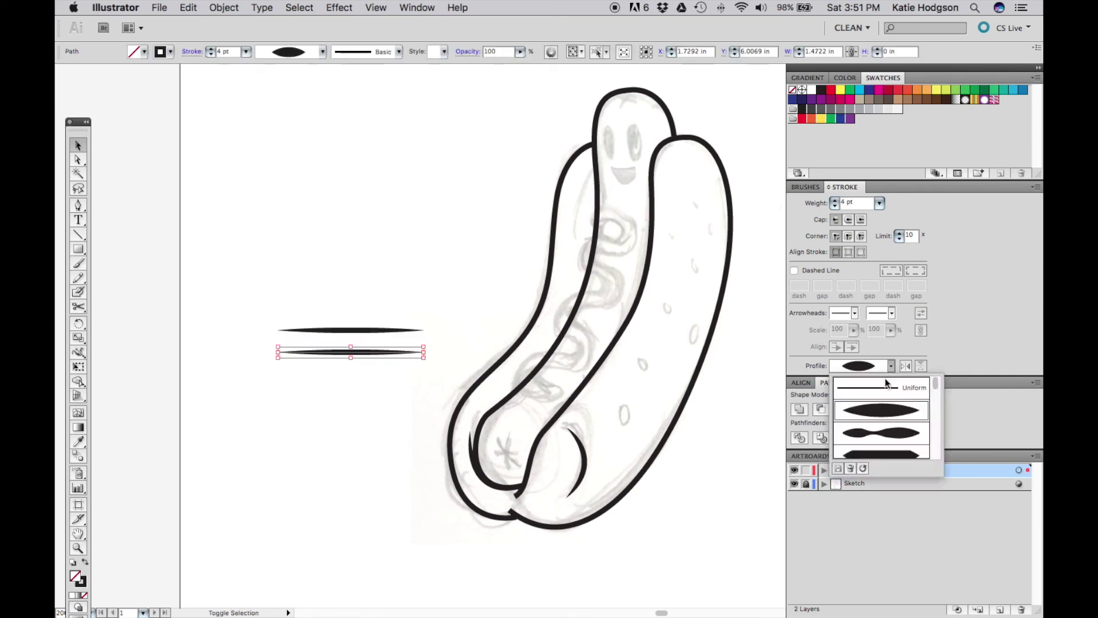
{"action": "left_click", "coordinate": [871, 435]}
{"action": "mouse_move", "coordinate": [394, 360]}
{"action": "left_mouse_down"}
{"action": "mouse_move", "coordinate": [388, 352]}
{"action": "mouse_move", "coordinate": [388, 378]}
{"action": "left_mouse_up"}
{"action": "left_click", "coordinate": [890, 366]}
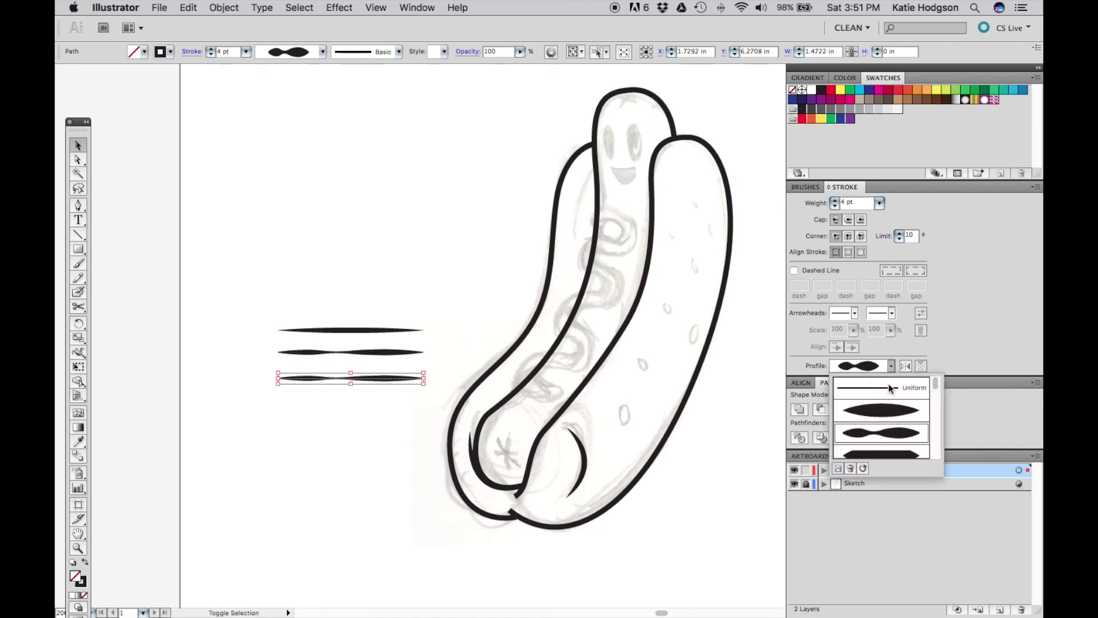
{"action": "left_click", "coordinate": [872, 451]}
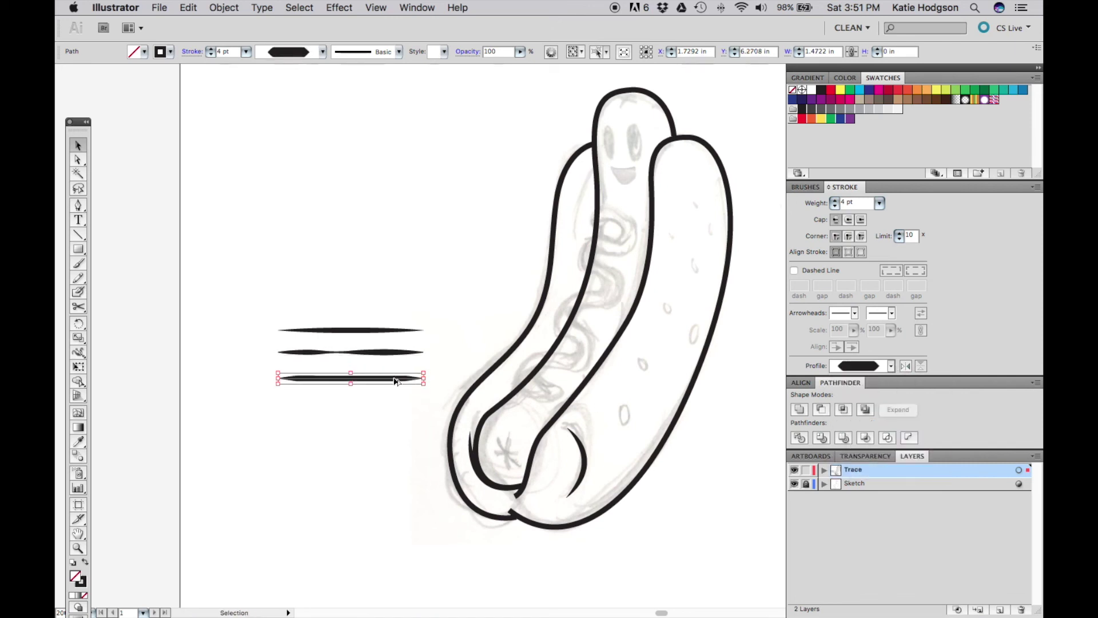
{"action": "left_click_drag", "start_coordinate": [394, 381], "coordinate": [394, 406]}
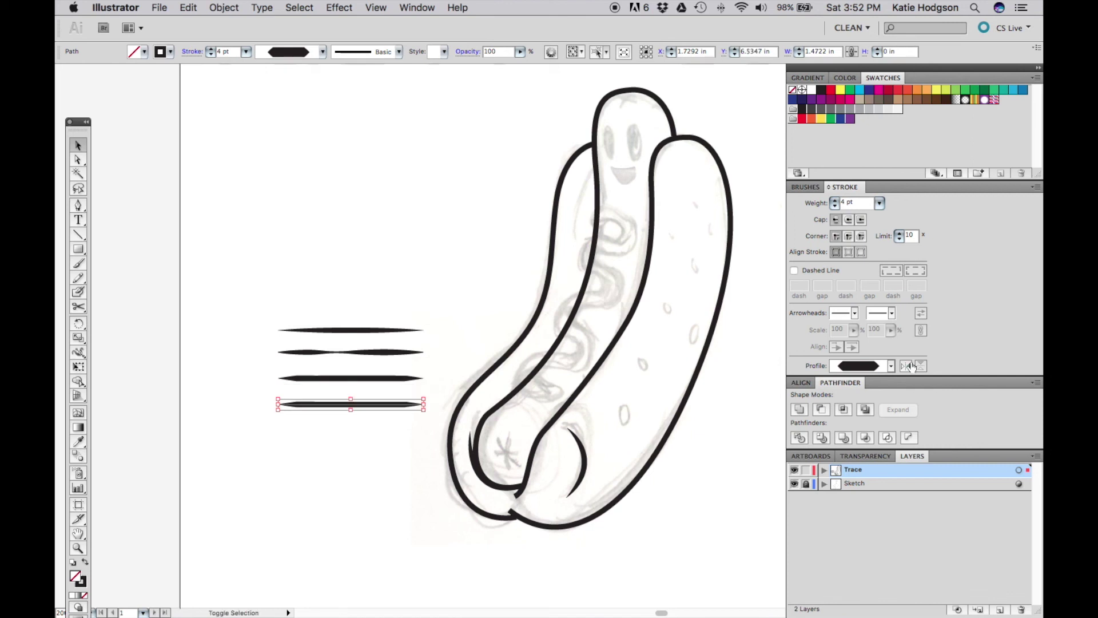
{"action": "left_click", "coordinate": [890, 366]}
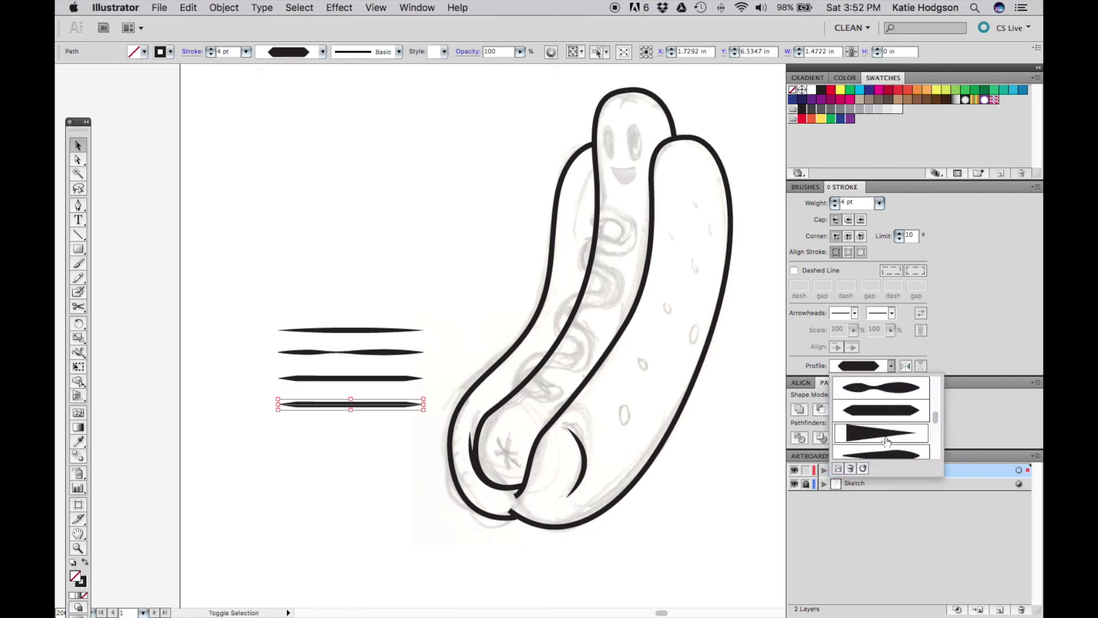
{"action": "left_click", "coordinate": [886, 439]}
- Add fifth and sixth copies with teardrop and half-dome width profiles
{"action": "left_click_drag", "start_coordinate": [394, 407], "coordinate": [395, 432]}
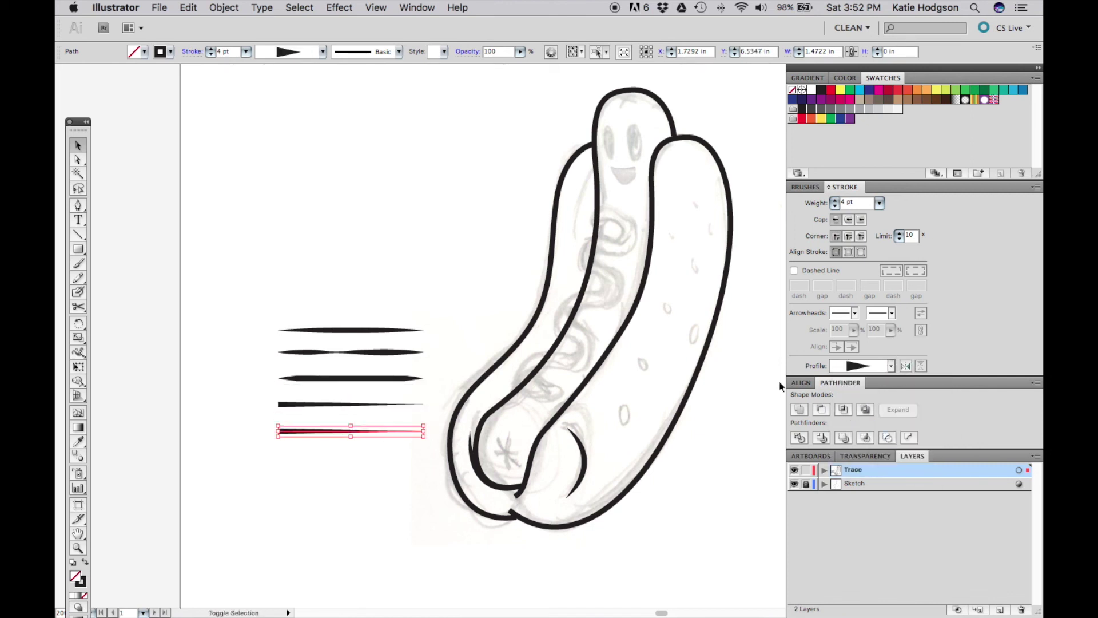
{"action": "left_click", "coordinate": [890, 366]}
{"action": "scroll", "coordinate": [894, 400], "scroll_direction": "down", "scroll_amount": 2}
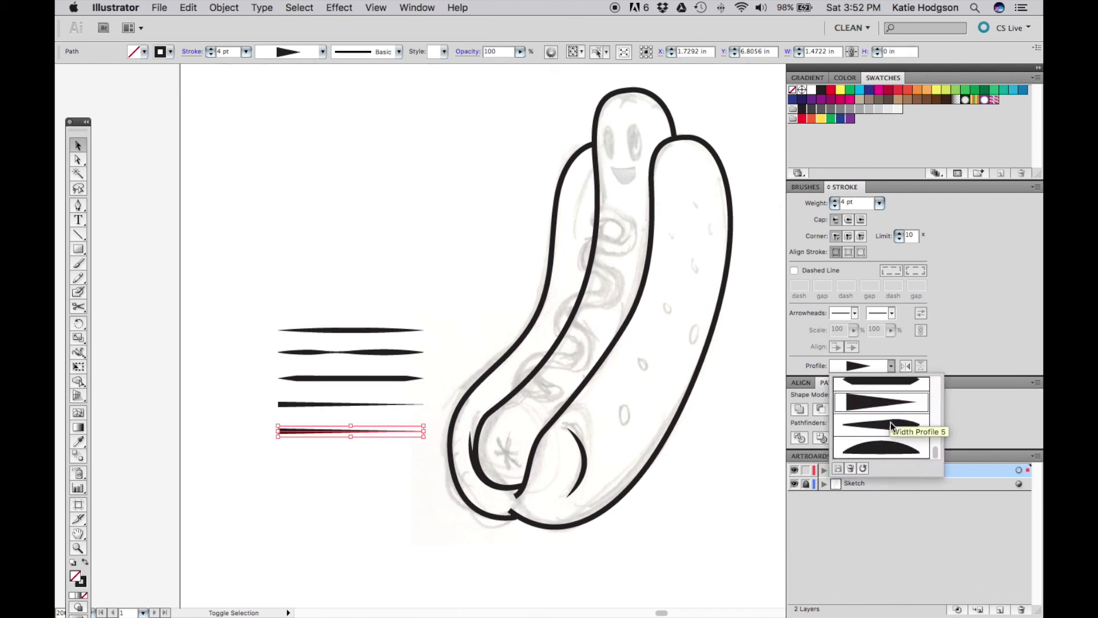
{"action": "left_click", "coordinate": [883, 426]}
{"action": "left_click_drag", "start_coordinate": [383, 444], "coordinate": [384, 464]}
{"action": "left_click", "coordinate": [890, 366]}
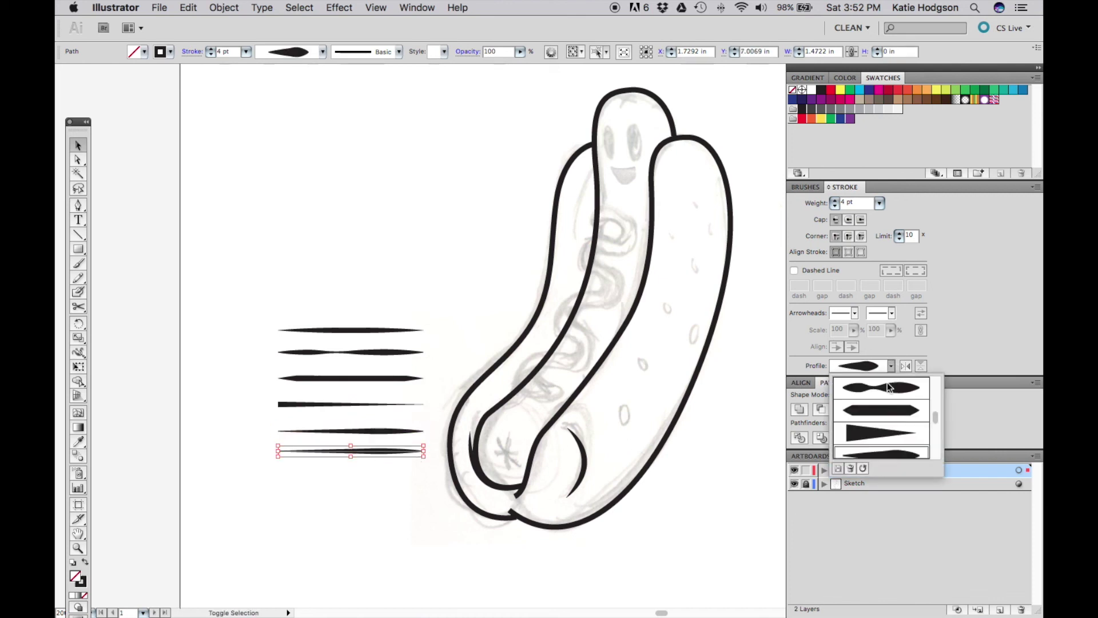
{"action": "left_click", "coordinate": [889, 451]}
{"action": "left_click", "coordinate": [392, 262]}
{"action": "scroll", "coordinate": [446, 252], "scroll_direction": "right", "scroll_amount": 3}
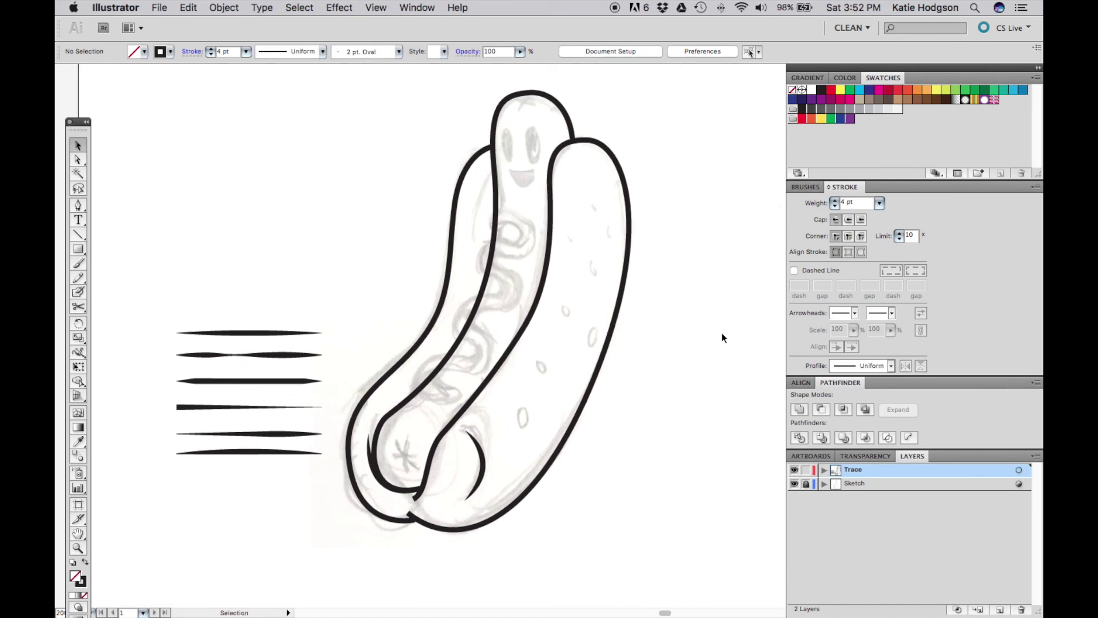
- Cut the right and bottom bun outlines with Scissors and taper the short bottom segment to a point
{"action": "key", "text": "c"}
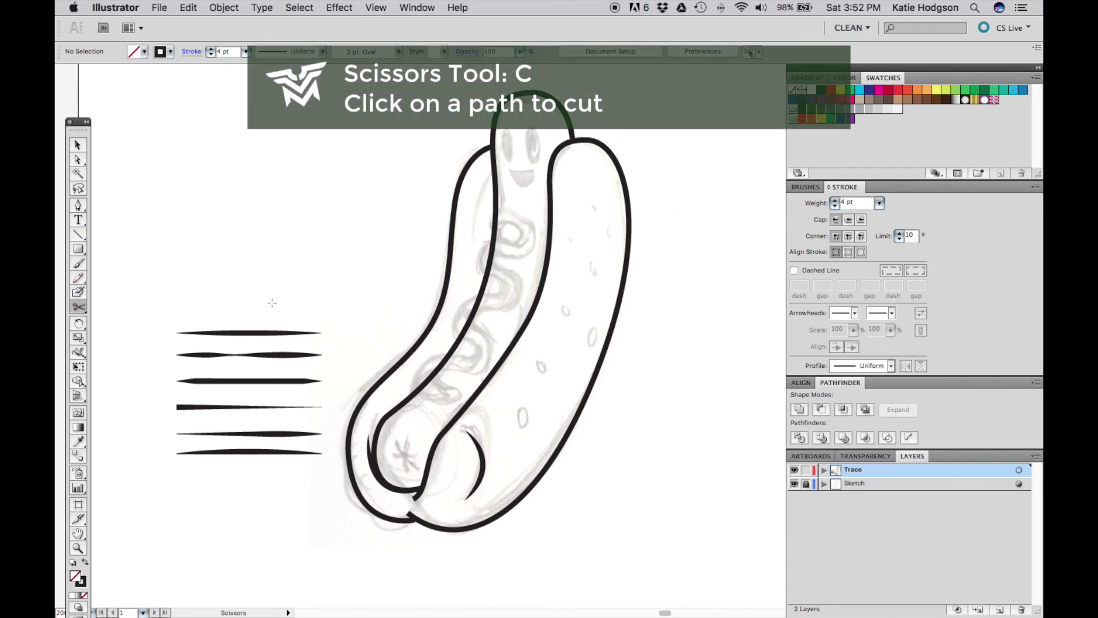
{"action": "left_click", "coordinate": [433, 456]}
{"action": "left_click", "coordinate": [445, 529]}
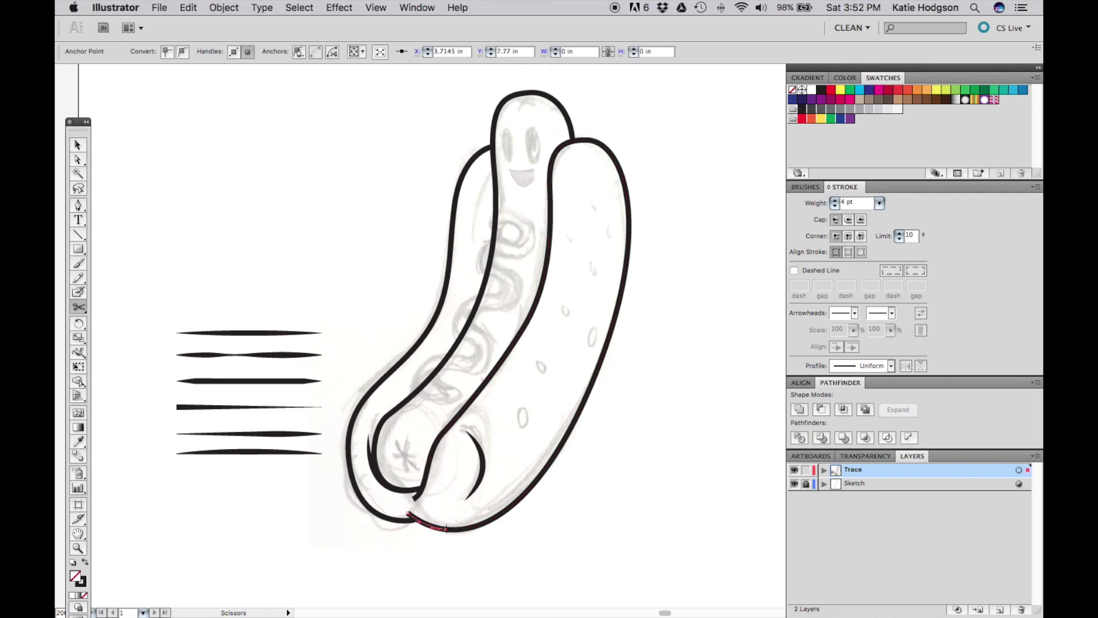
{"action": "key", "text": "v"}
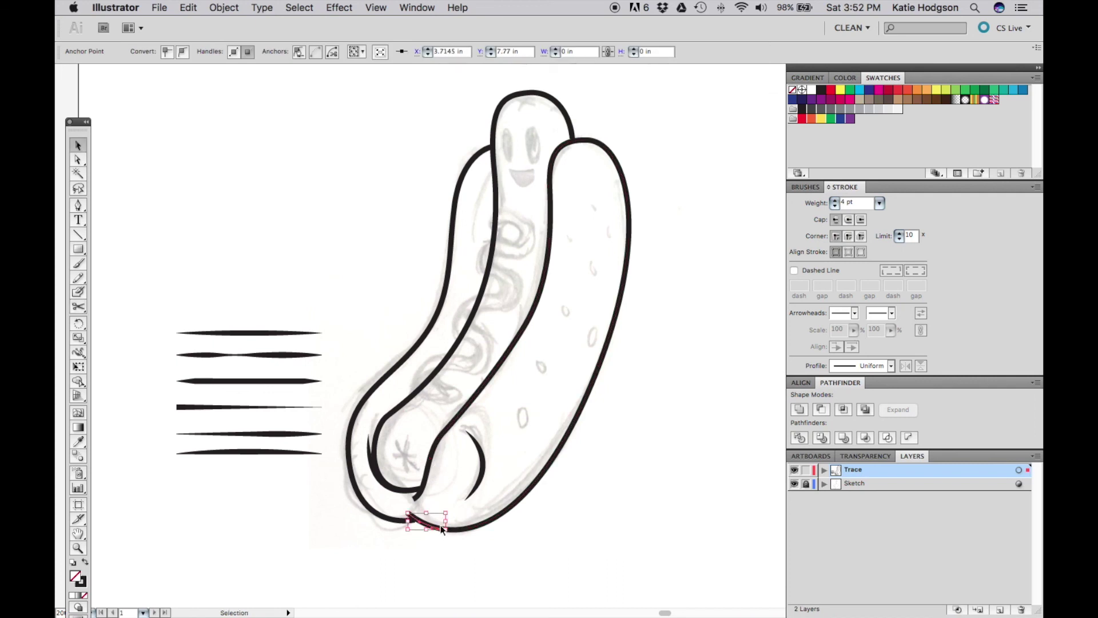
{"action": "left_click", "coordinate": [891, 366]}
{"action": "scroll", "coordinate": [890, 423], "scroll_direction": "down", "scroll_amount": 3}
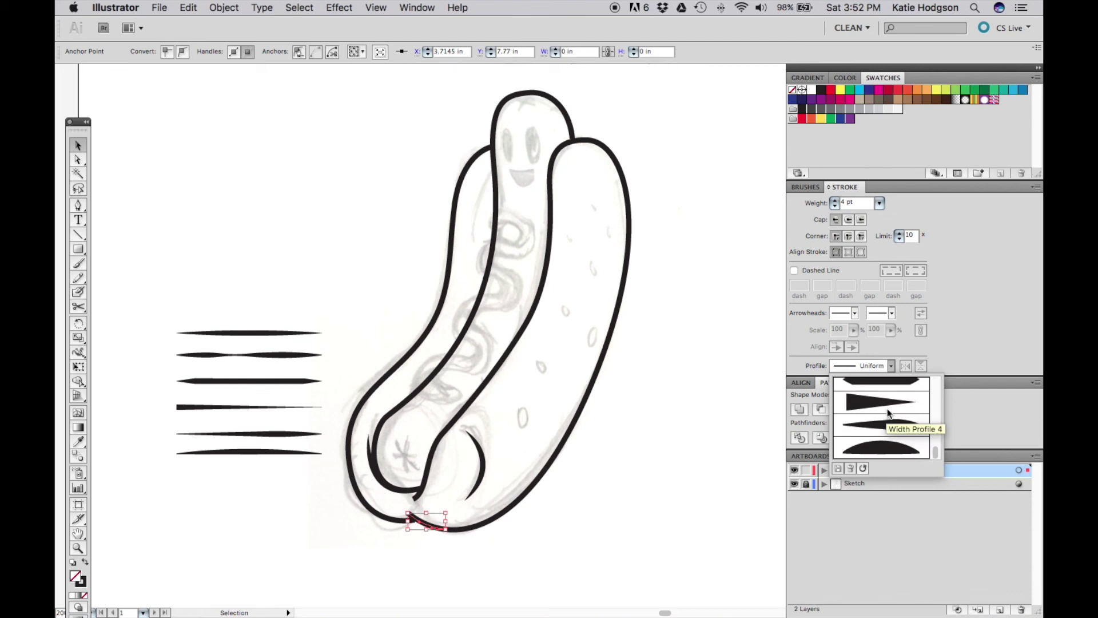
{"action": "left_click", "coordinate": [888, 410]}
{"action": "left_click", "coordinate": [424, 487]}
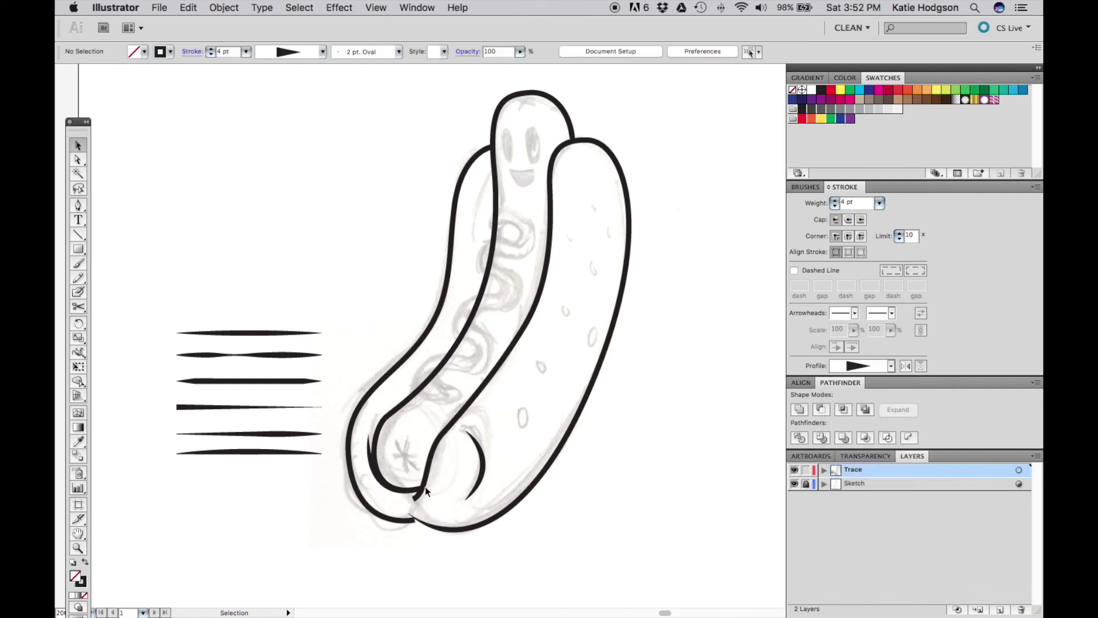
- Give the short crease-bottom segment a triangle width profile flipped along the path
{"action": "left_click", "coordinate": [427, 480]}
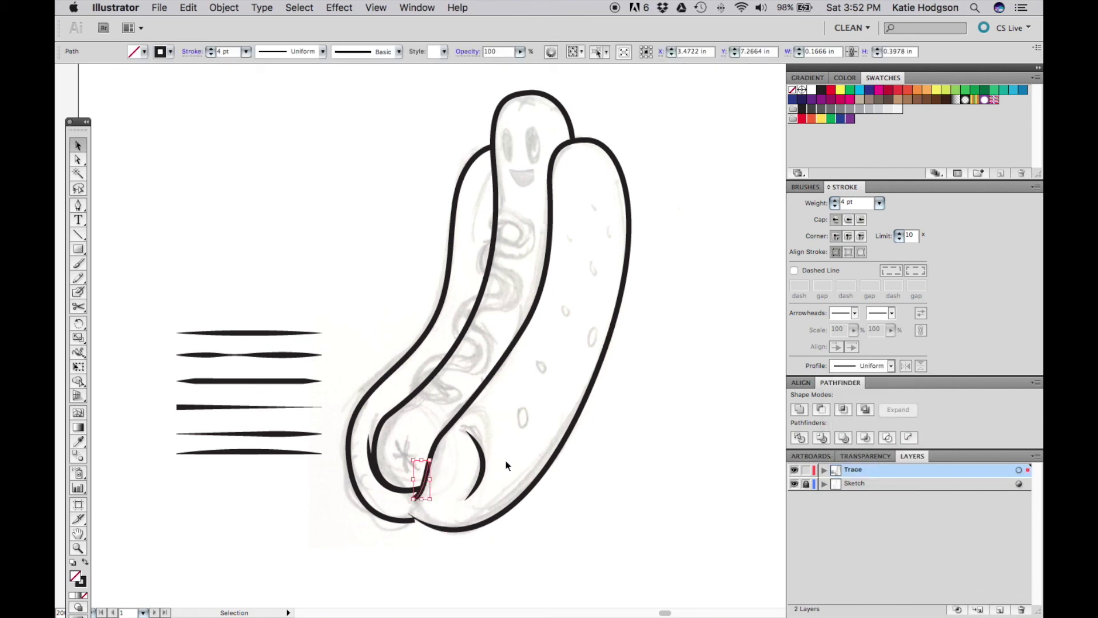
{"action": "left_click", "coordinate": [891, 366]}
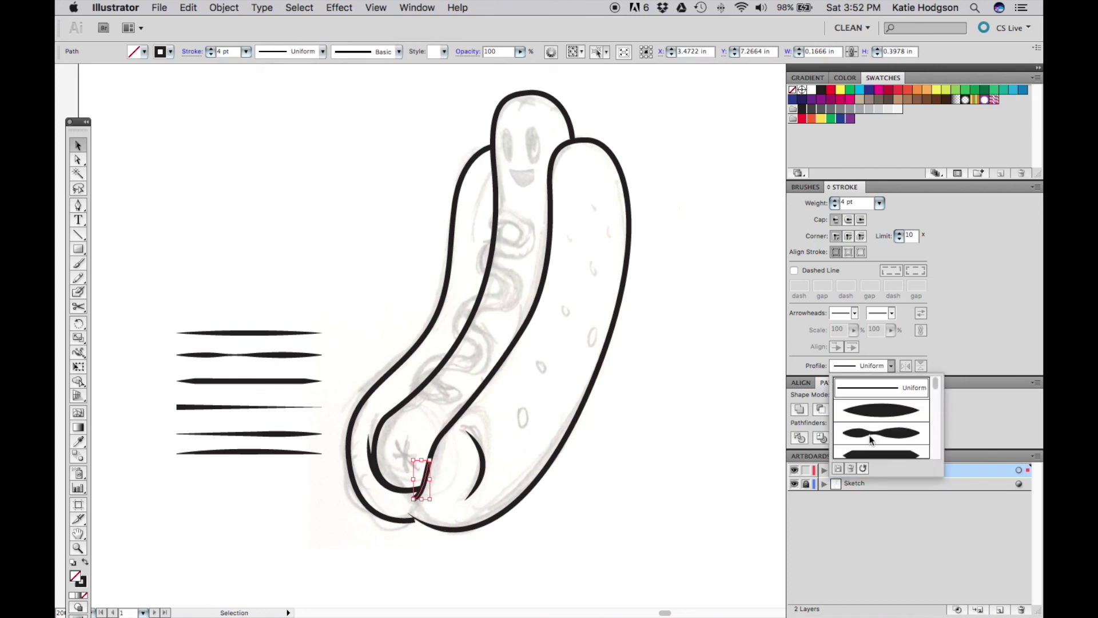
{"action": "scroll", "coordinate": [872, 440], "scroll_direction": "down", "scroll_amount": 3}
{"action": "left_click", "coordinate": [874, 405]}
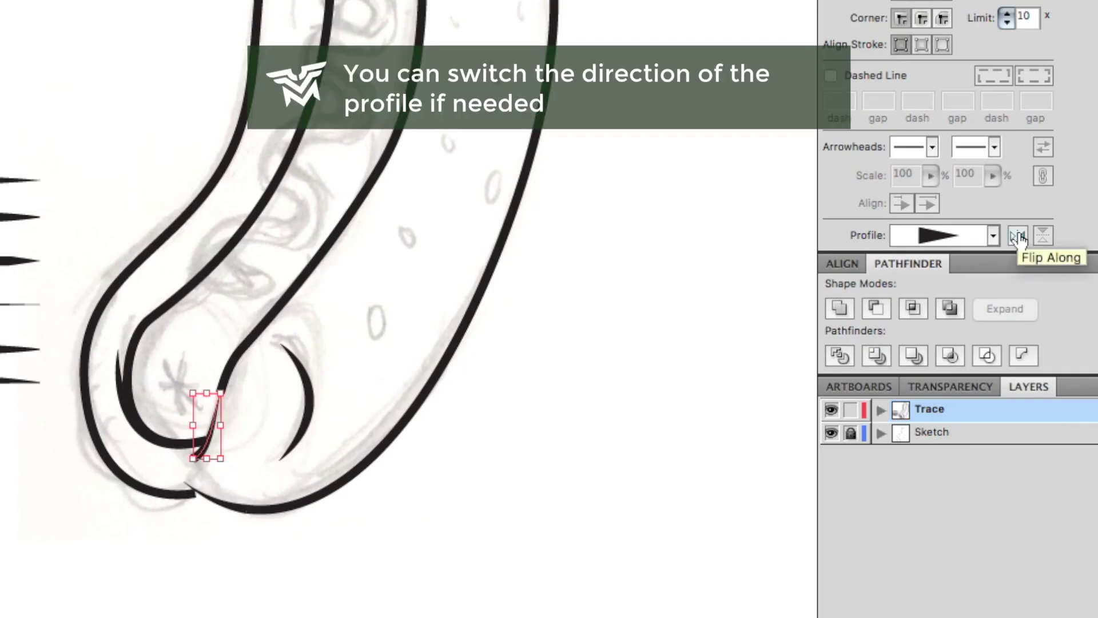
{"action": "left_click", "coordinate": [1018, 236]}
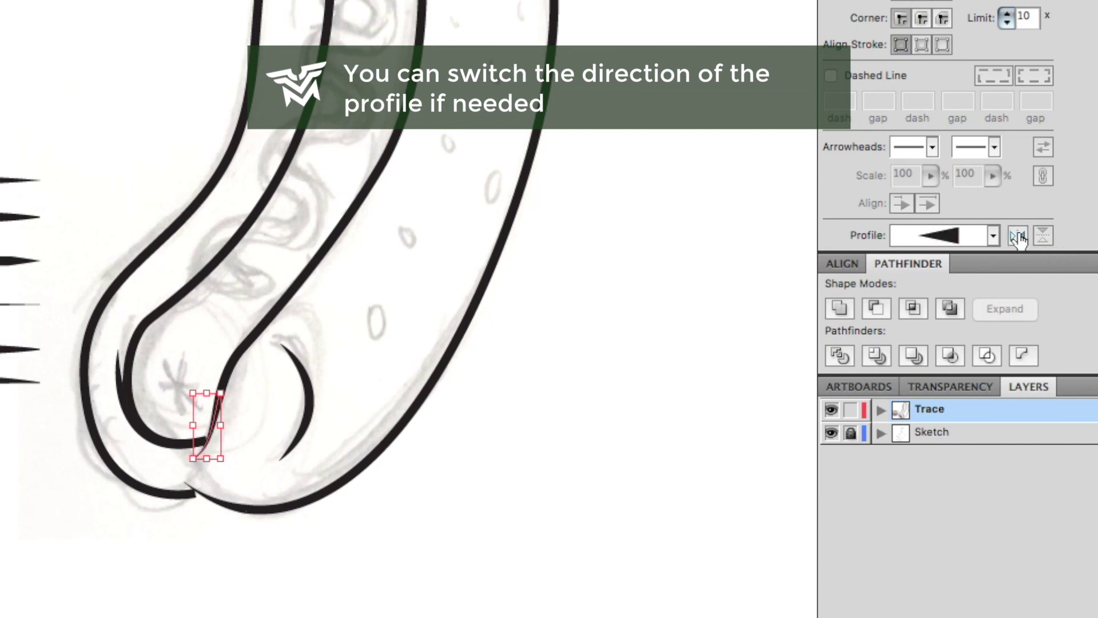
{"action": "left_click", "coordinate": [669, 433]}
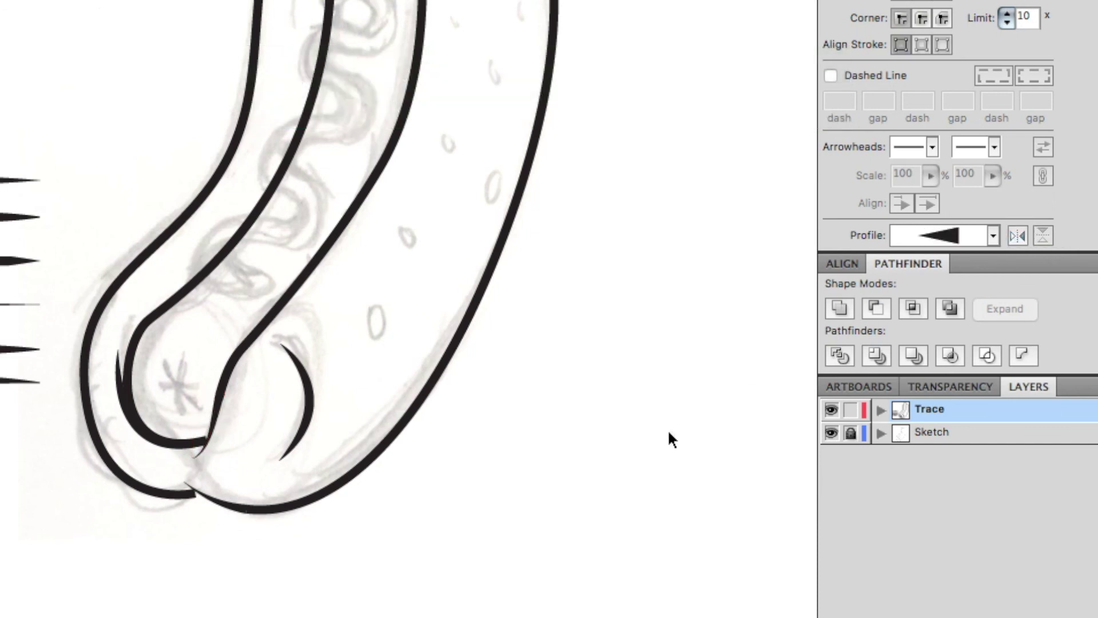